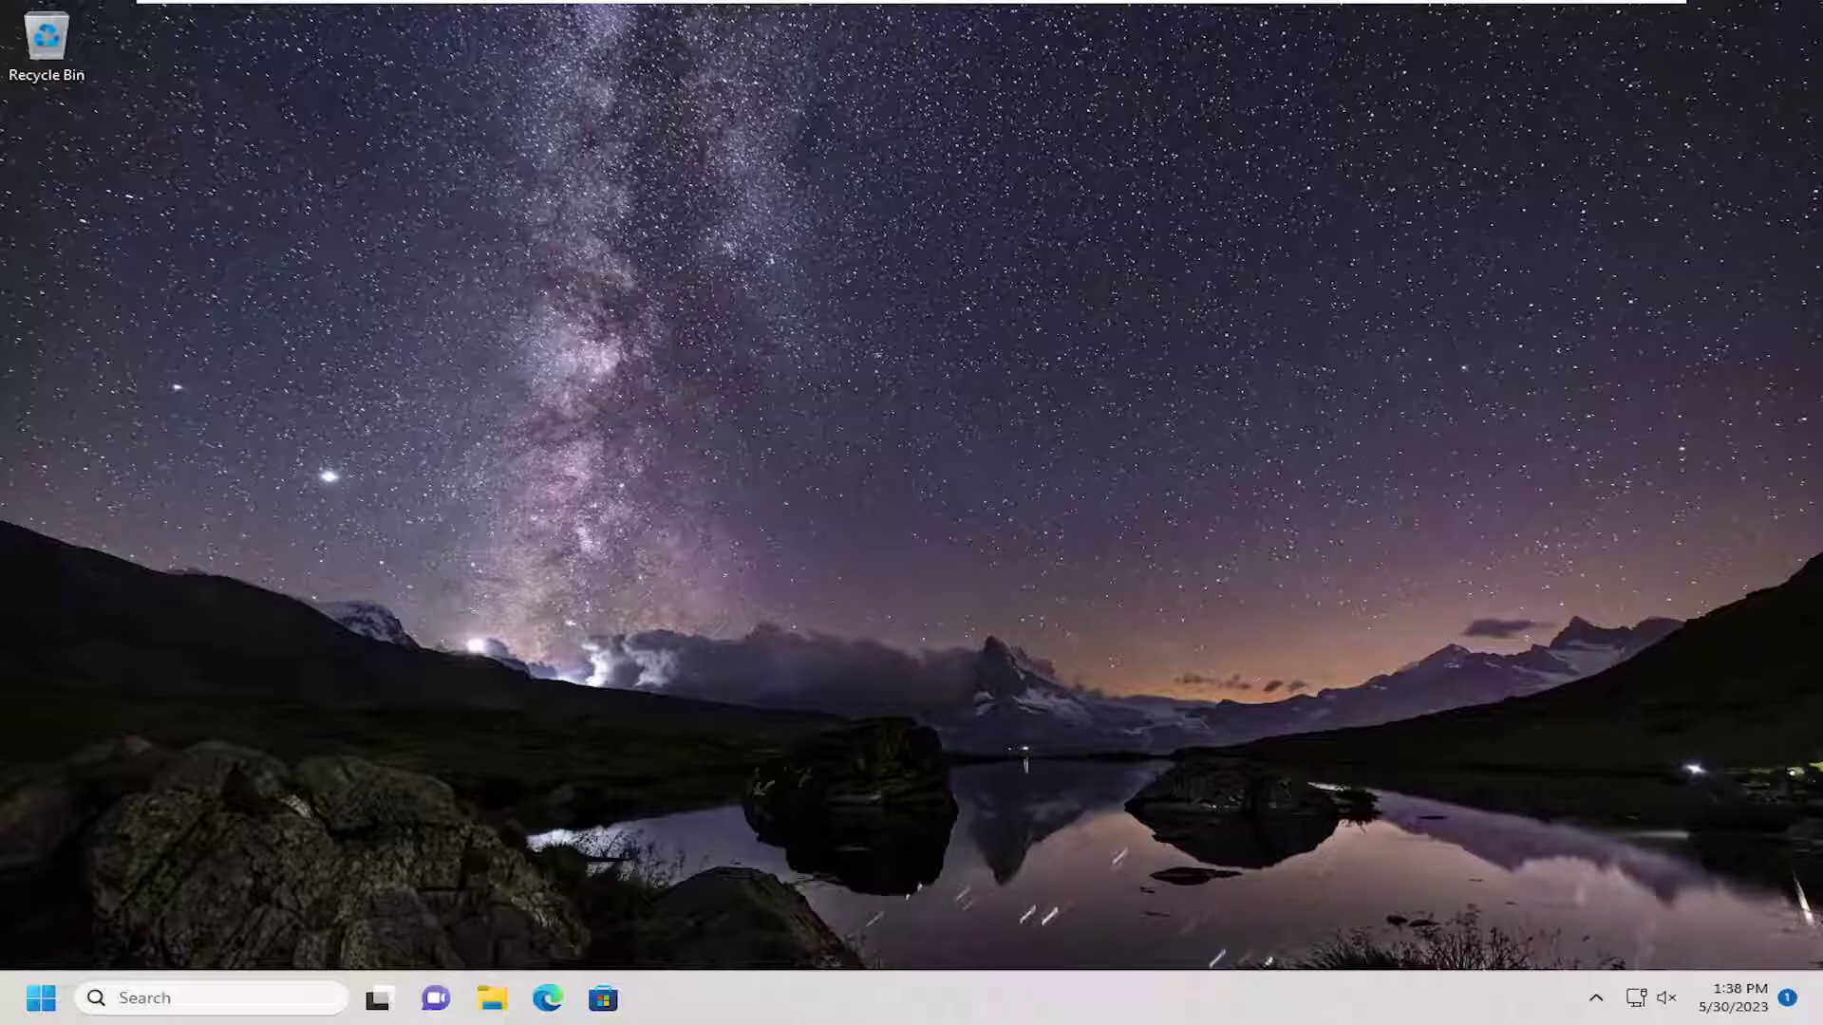
- Open Control Panel and show all its items as large icons
click(180, 997)
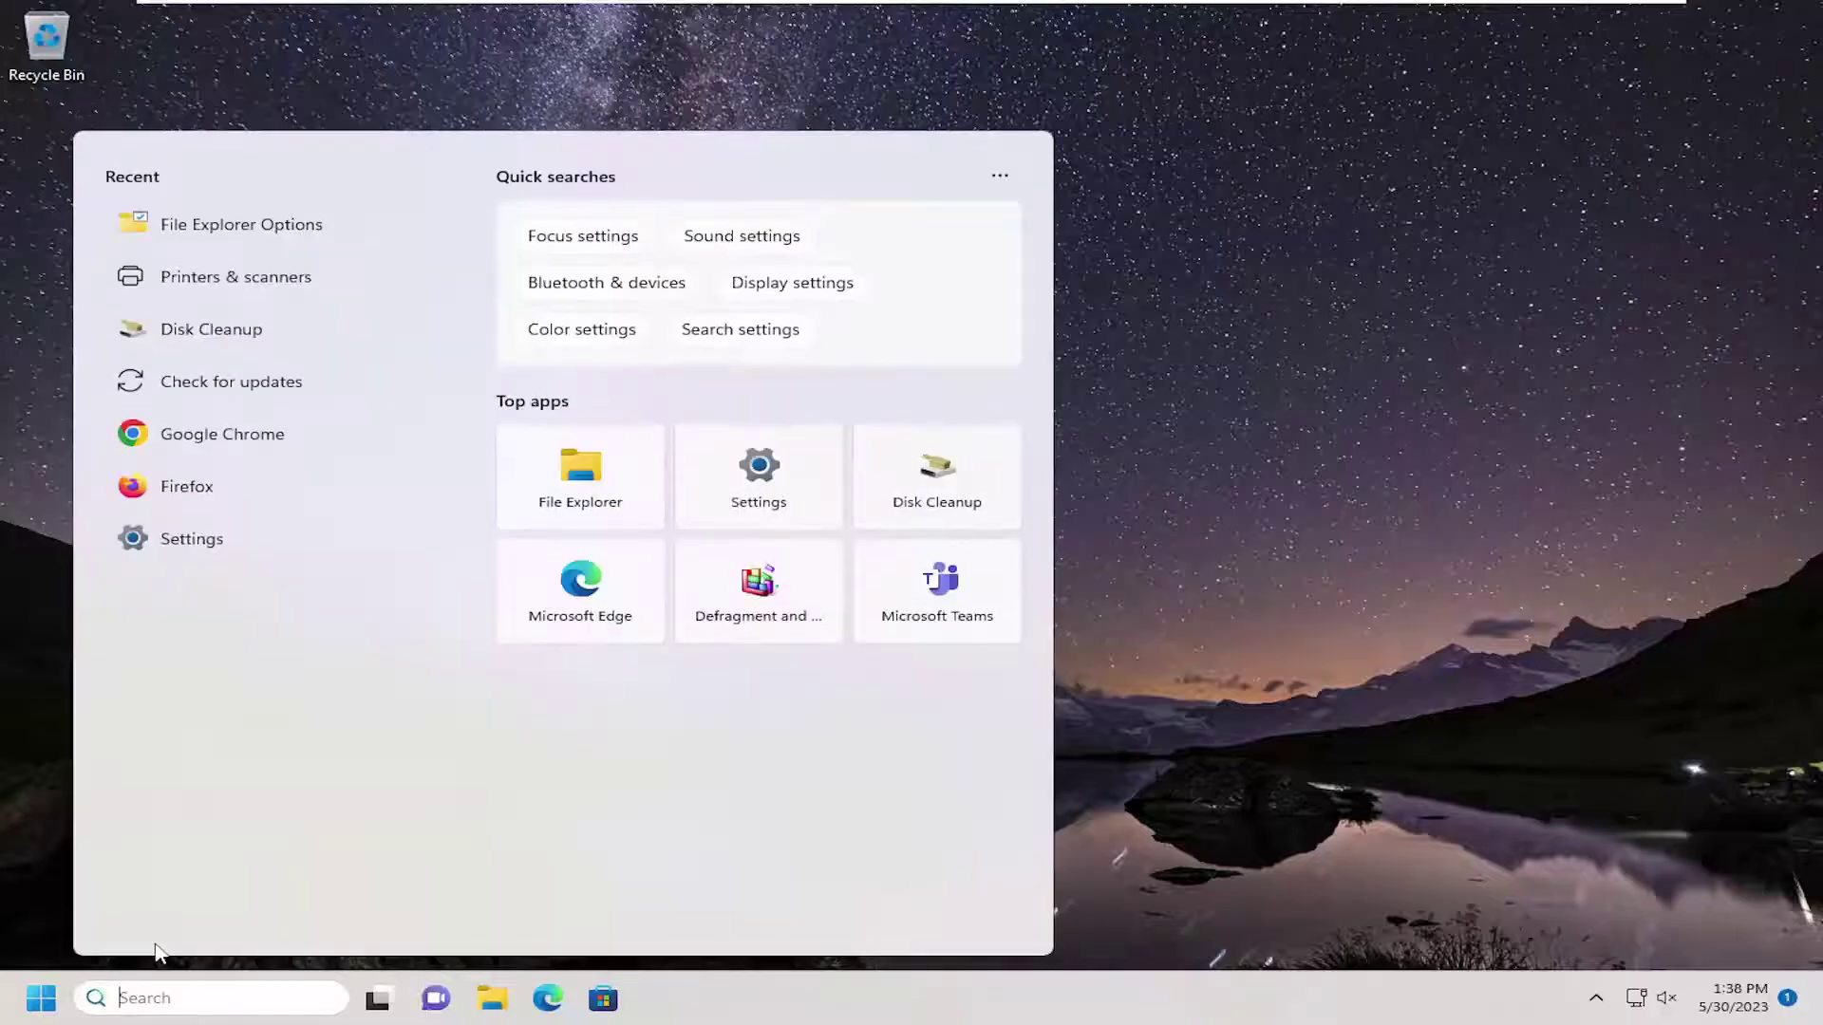
text(control panel)
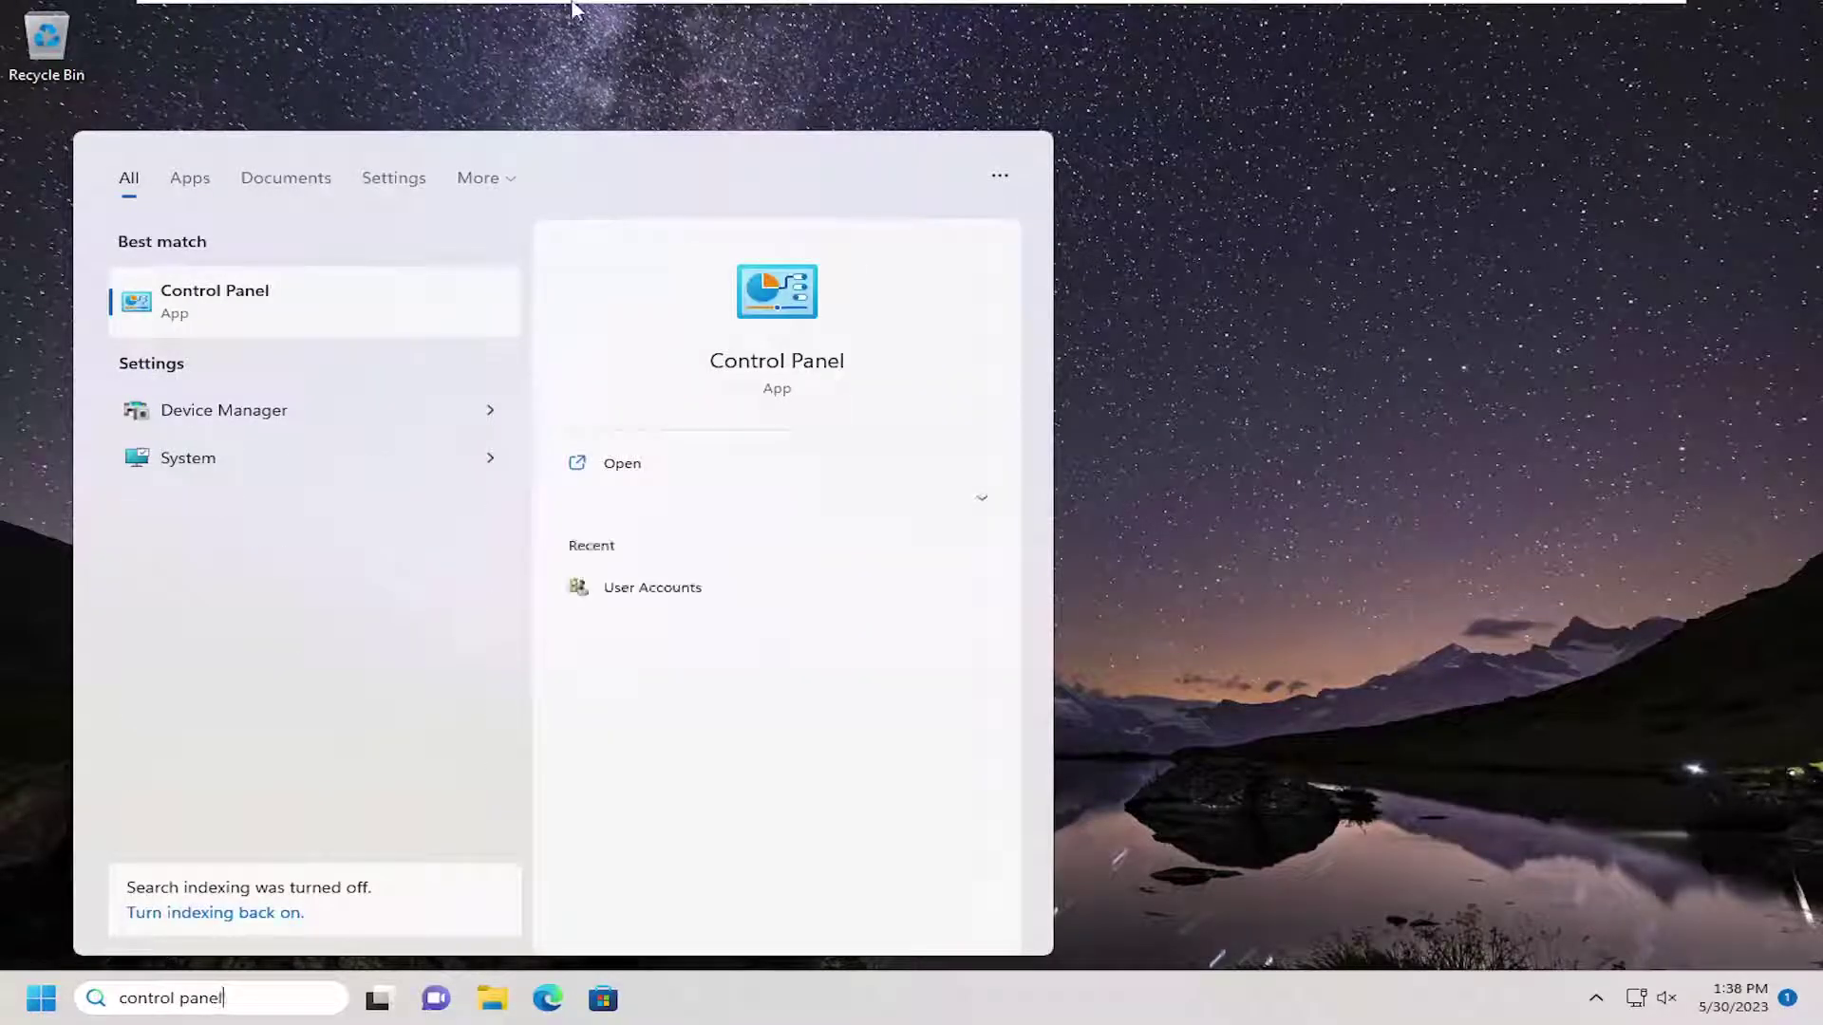
click(217, 298)
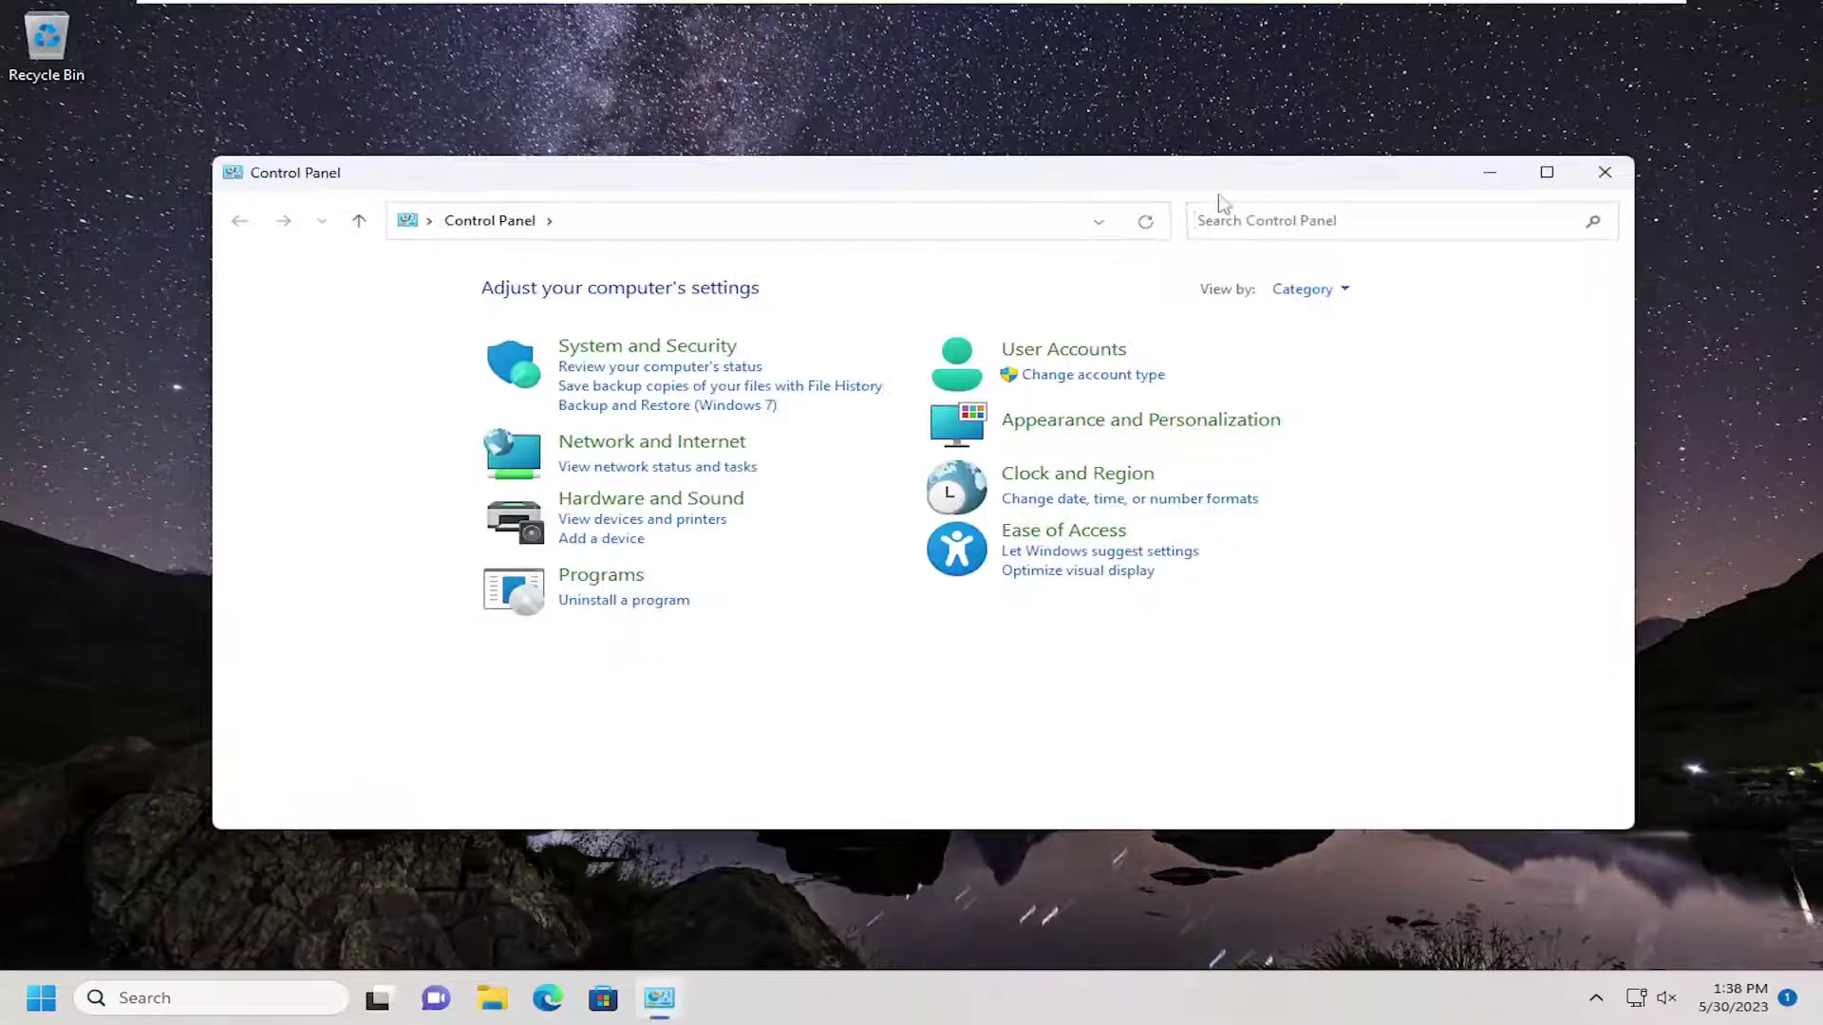
click(1334, 286)
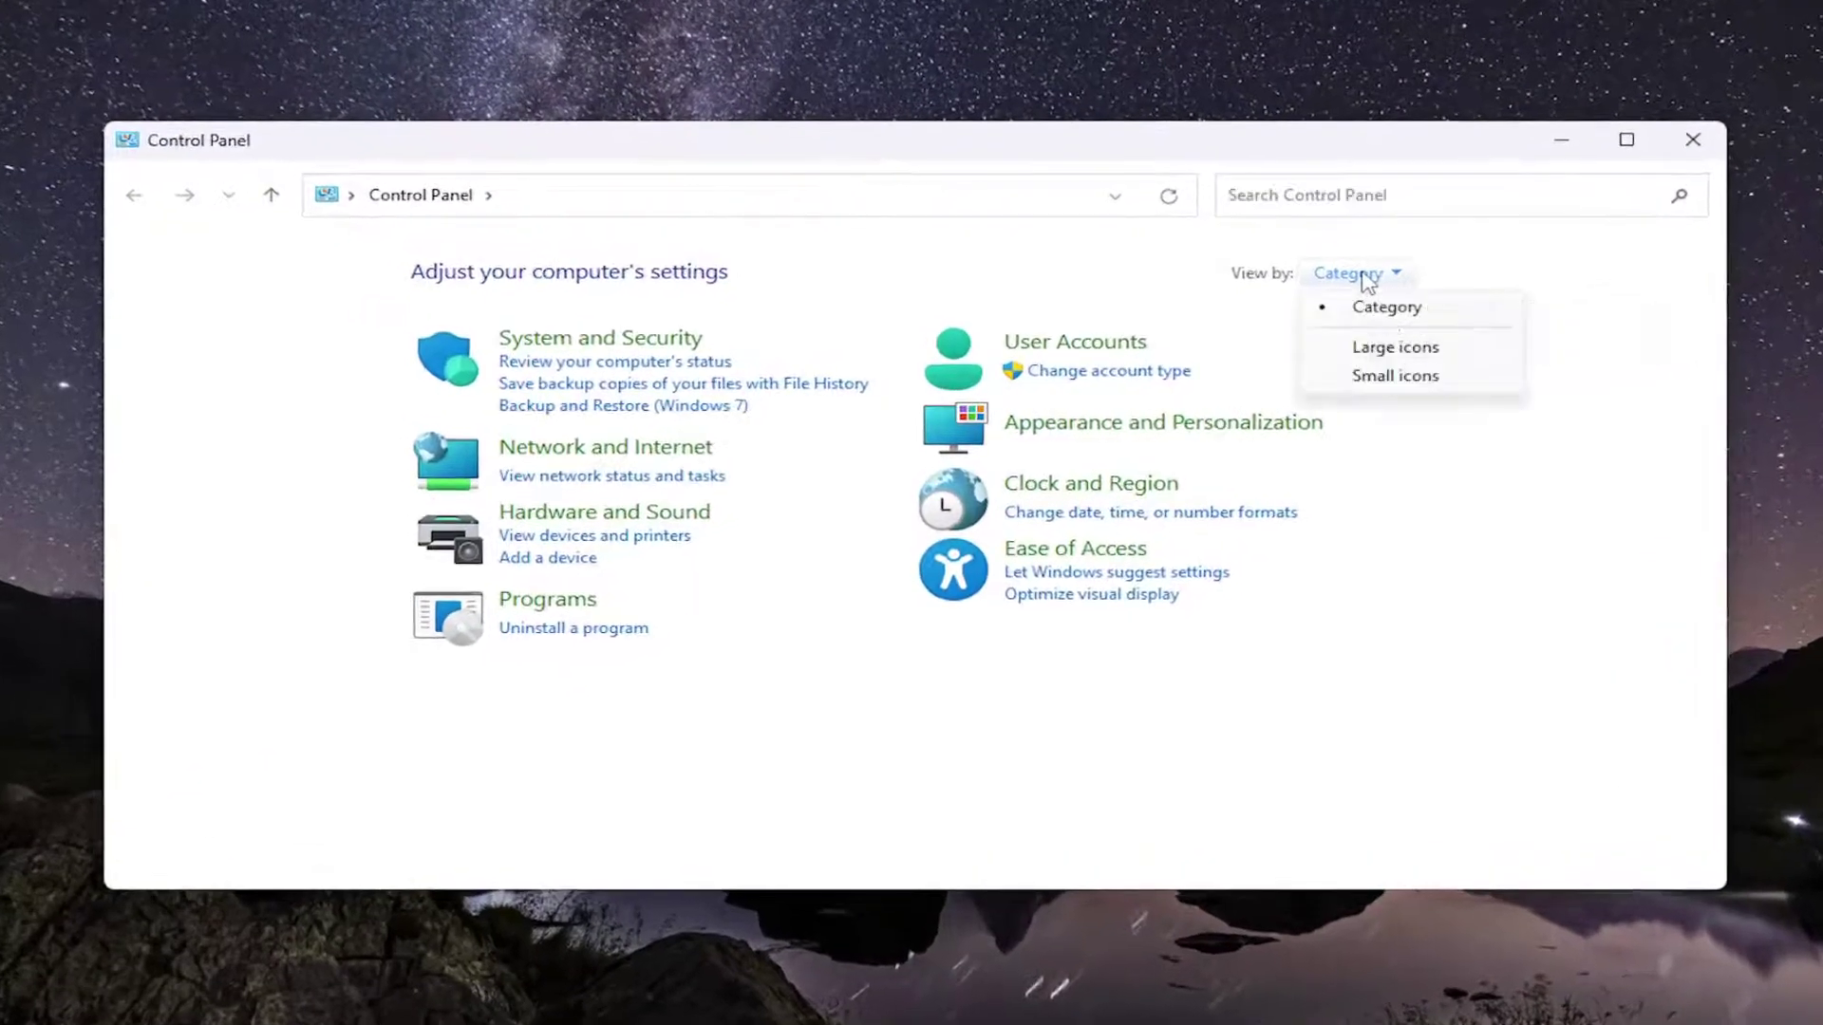
click(1337, 352)
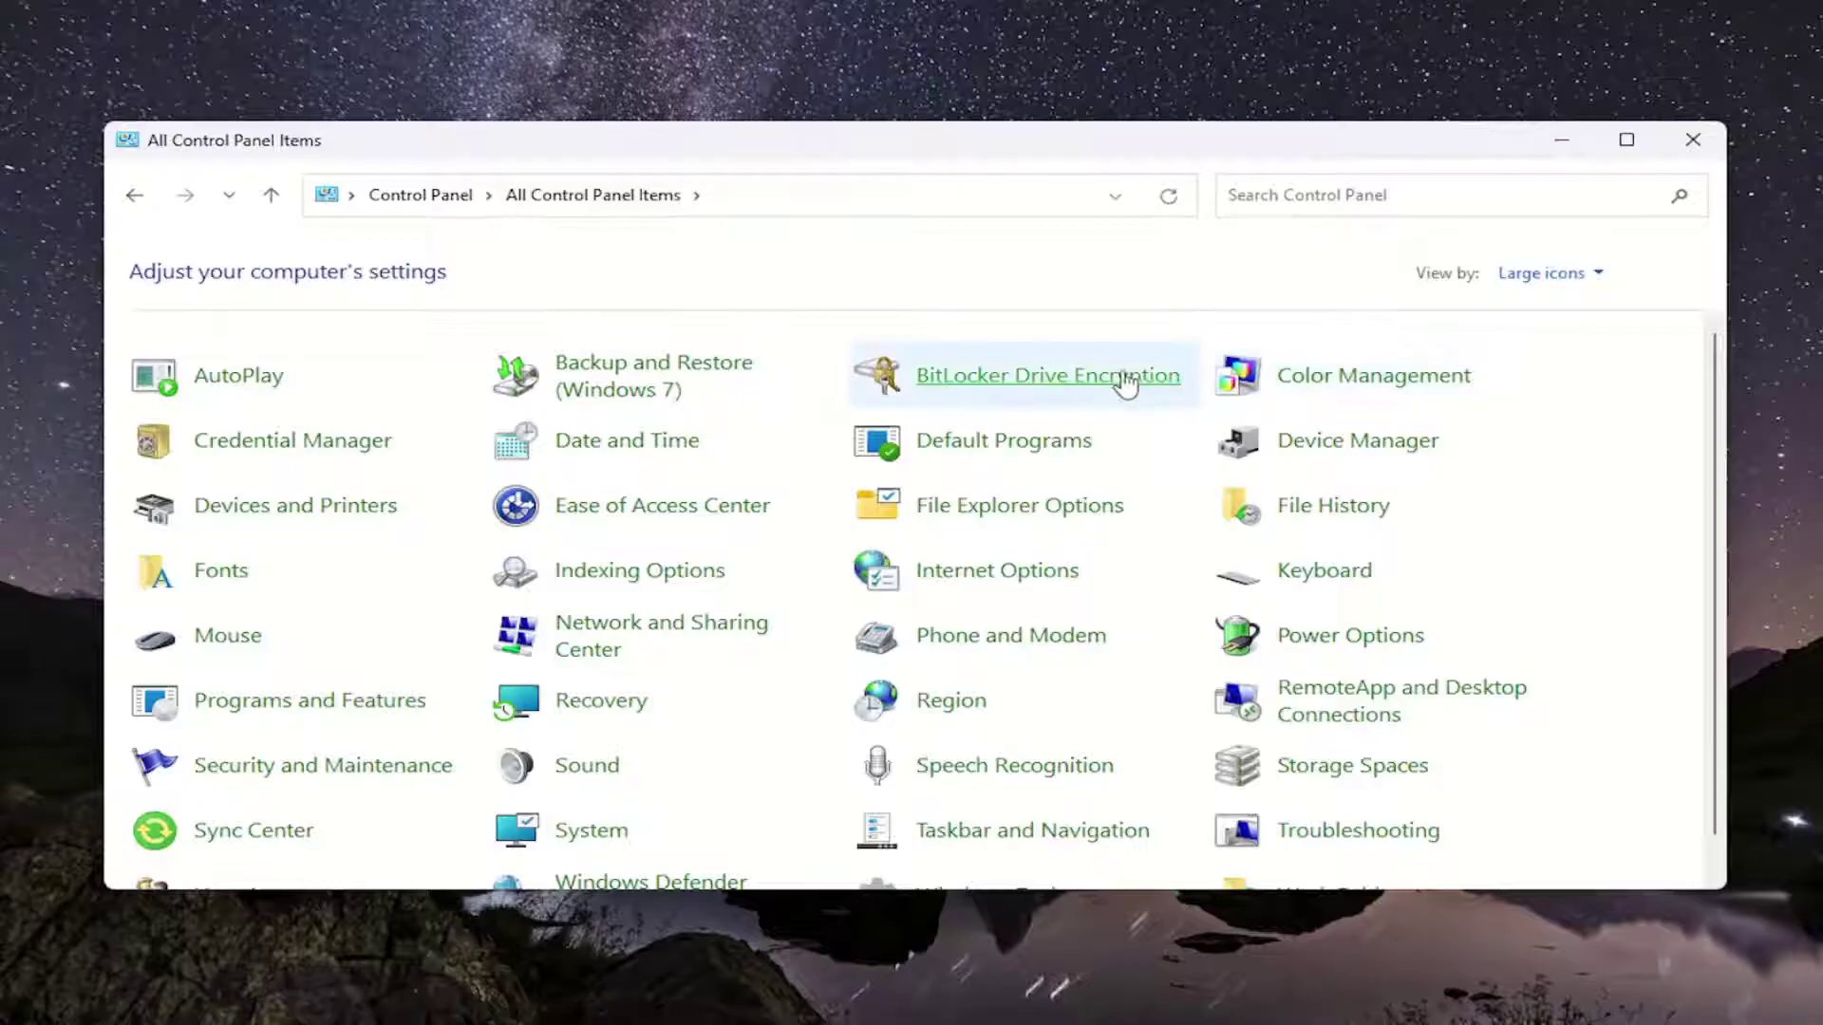
- Open the pointer options in the Mouse properties
click(200, 644)
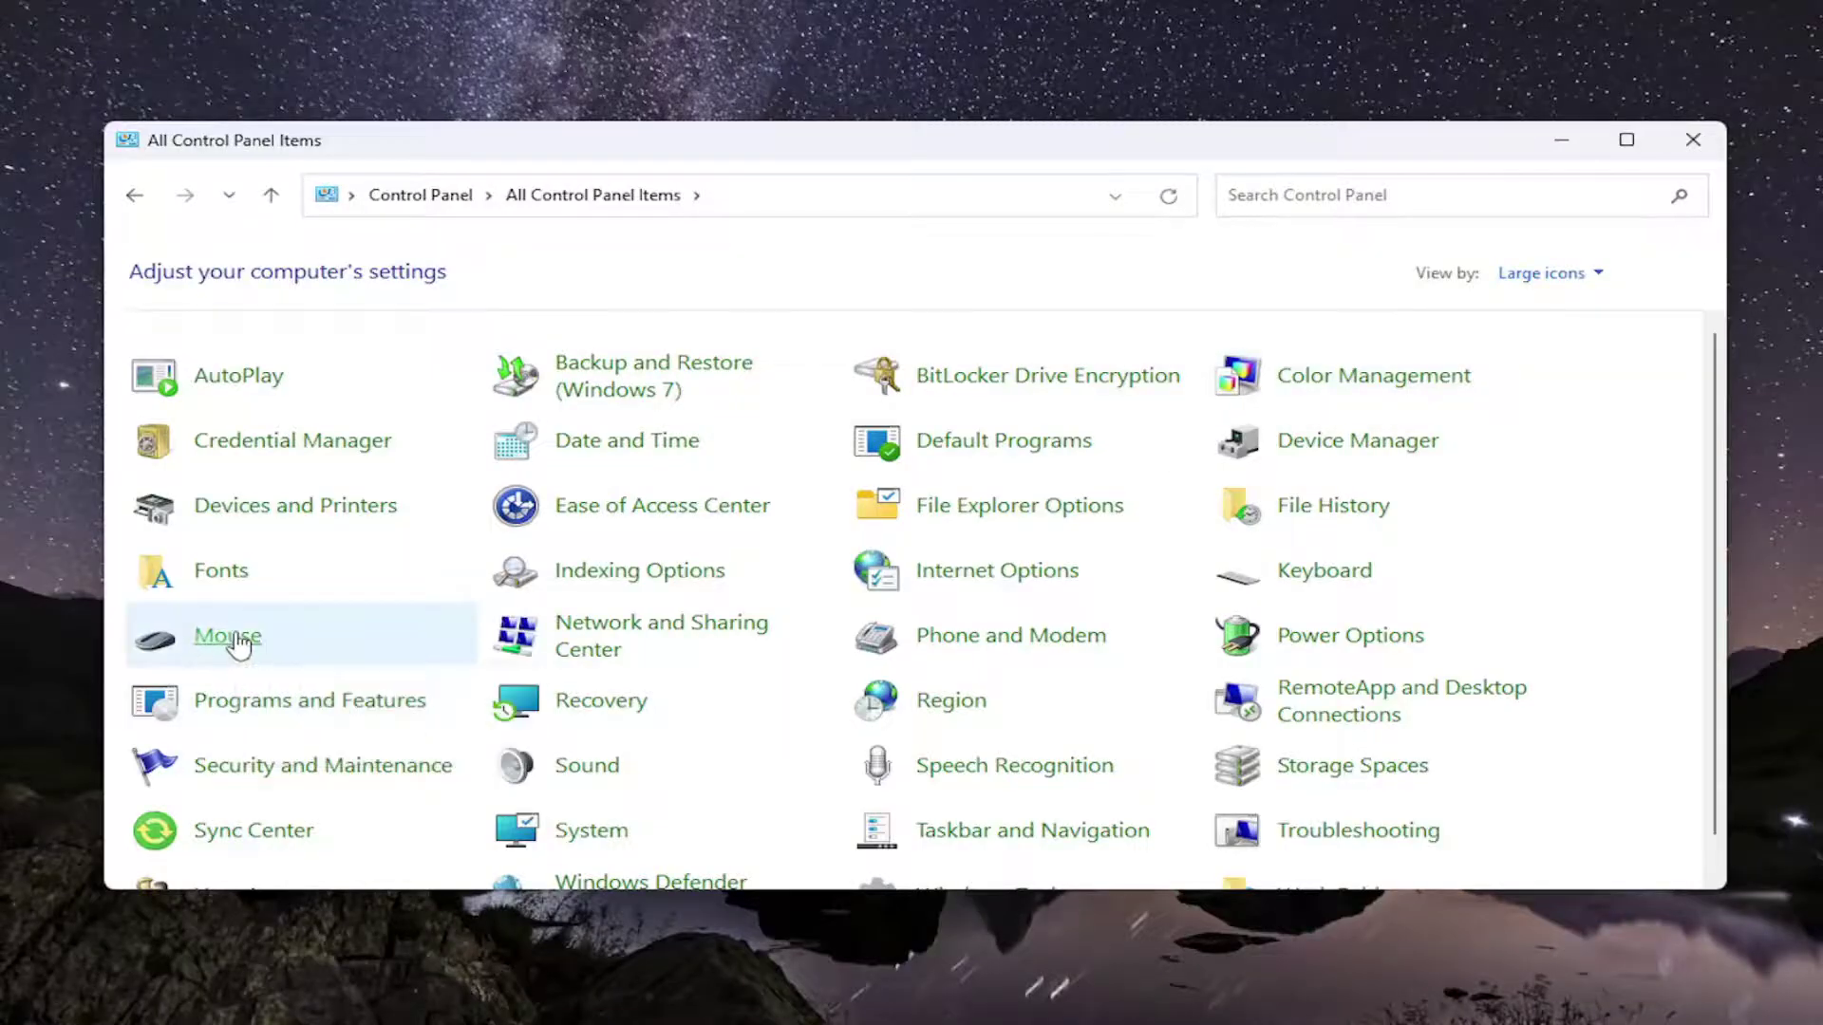
drag(377, 112, 1029, 310)
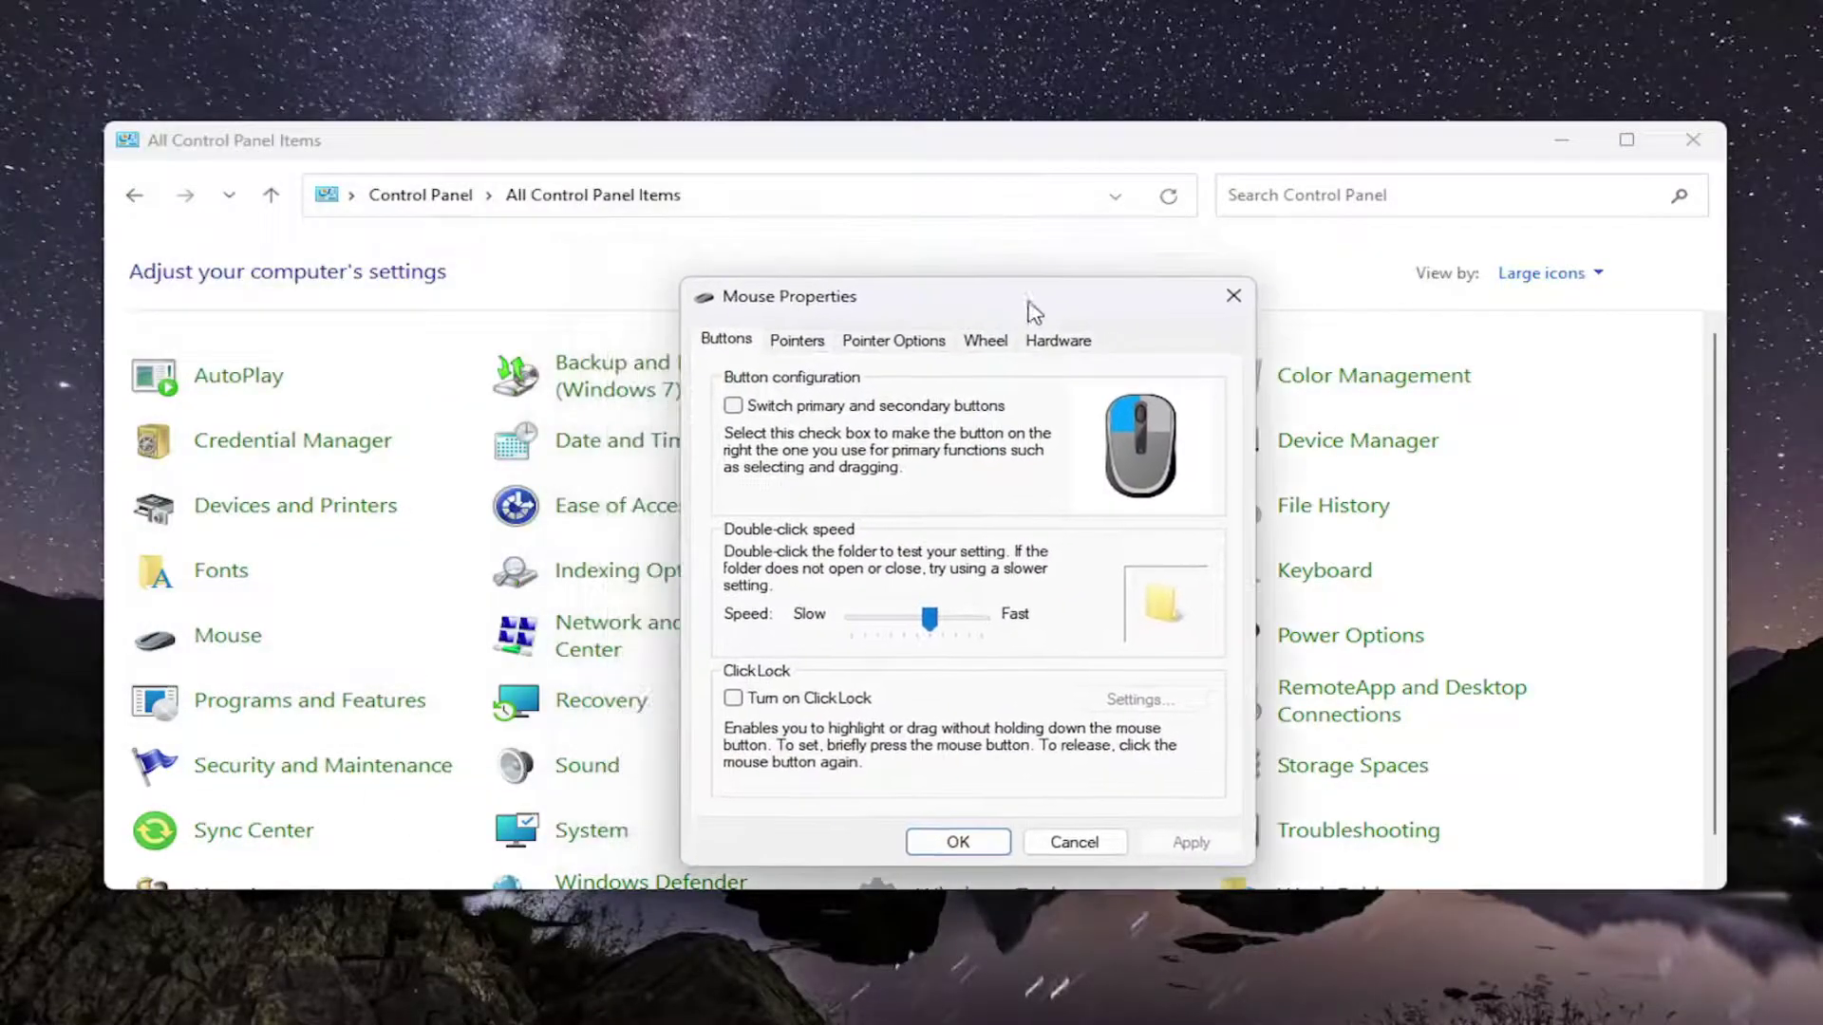
click(883, 353)
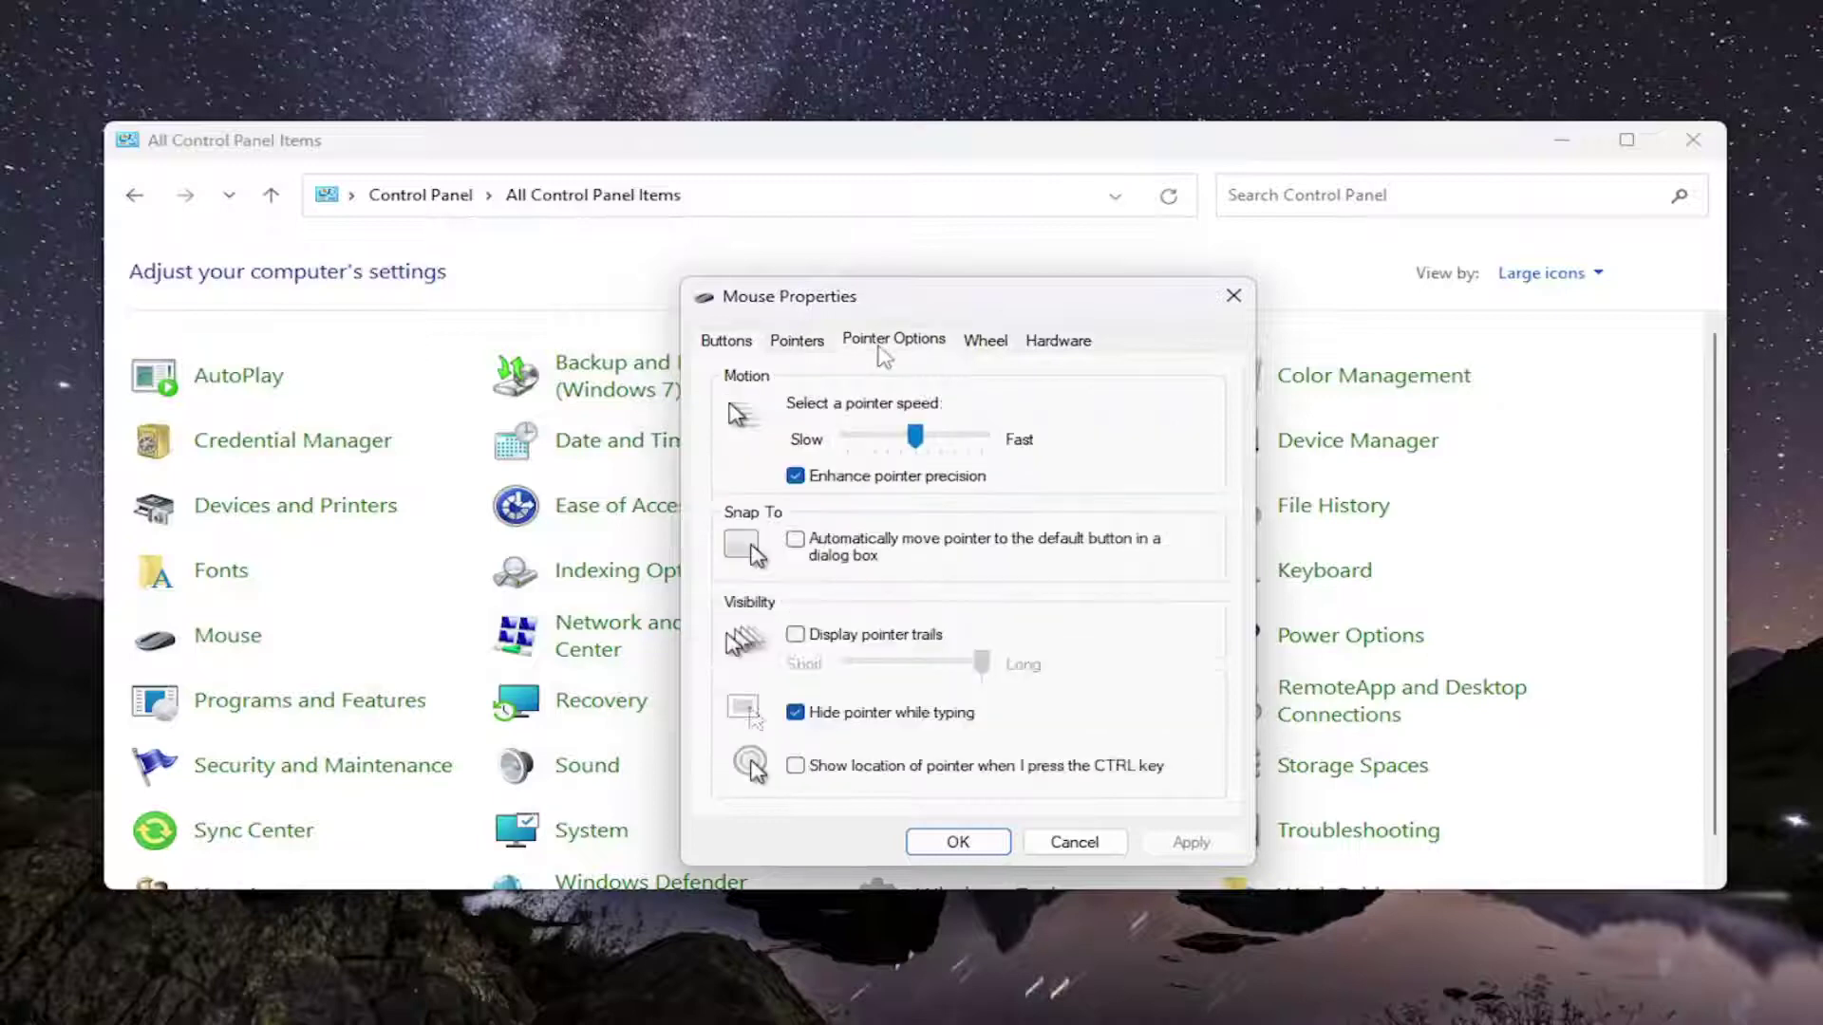
- Enable pointer trails at the shortest length and turn off hiding the pointer while typing
click(795, 635)
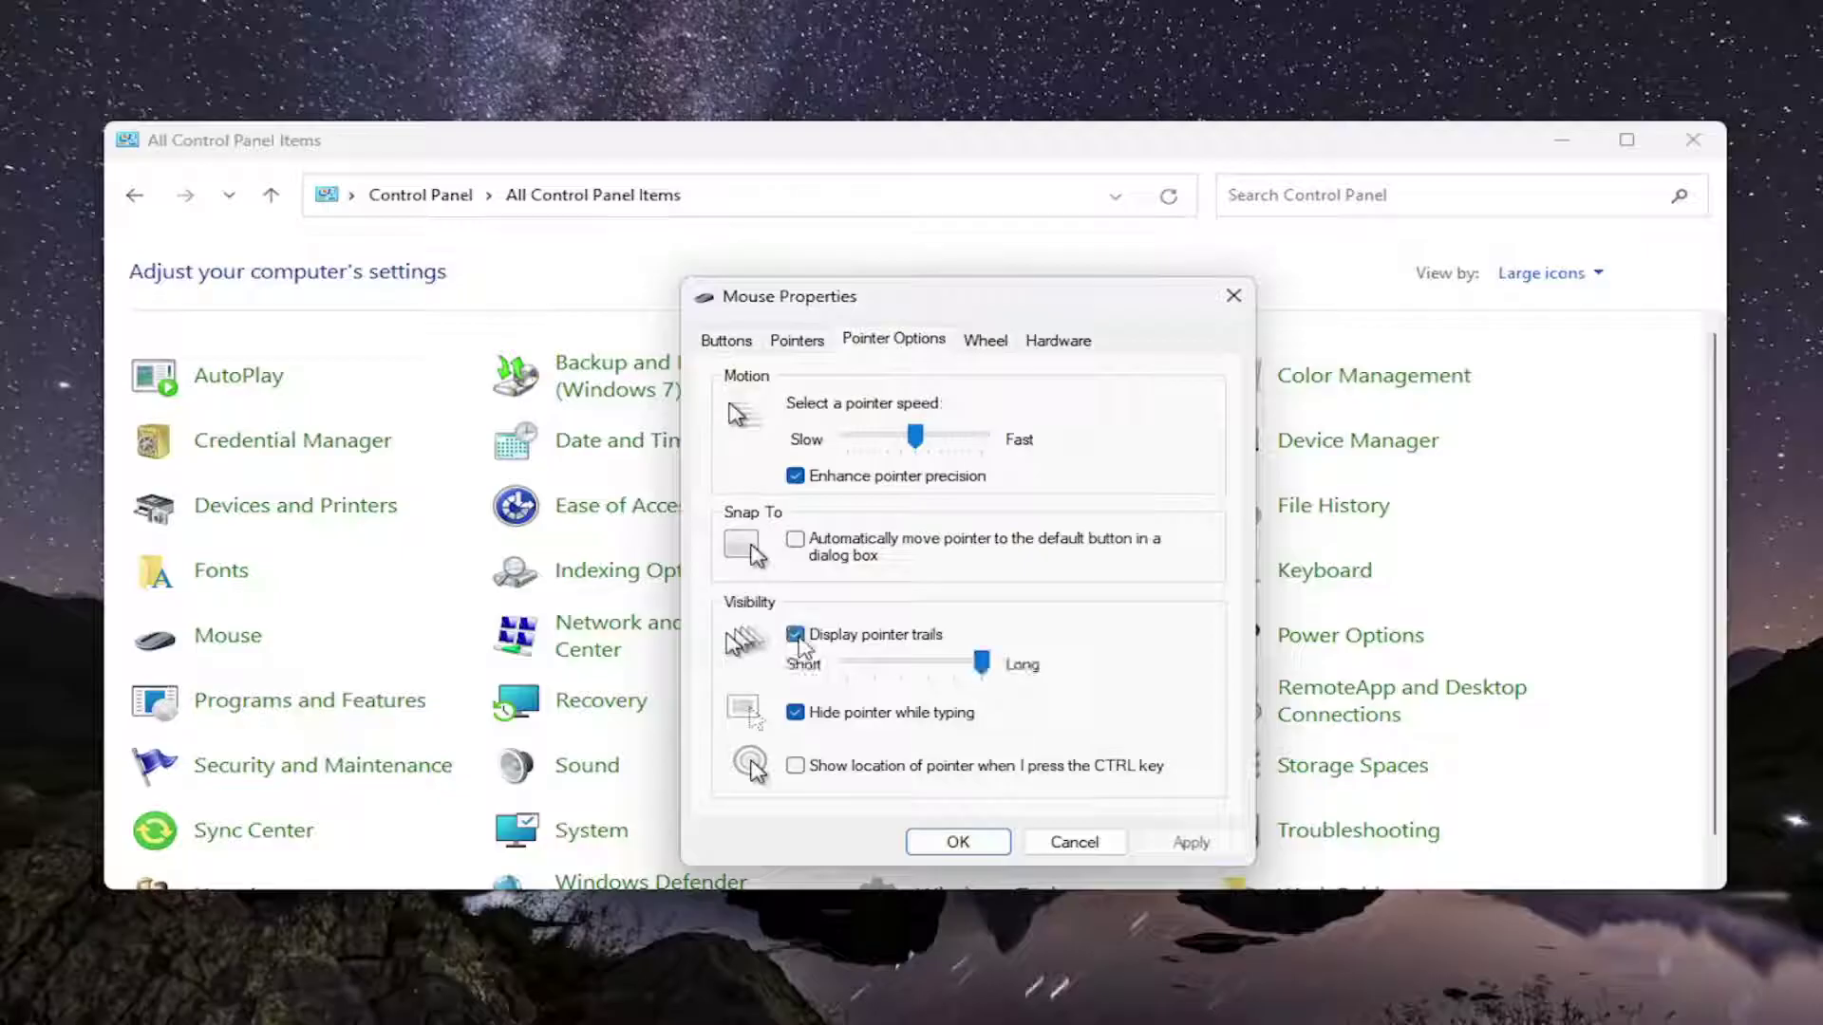
click(807, 712)
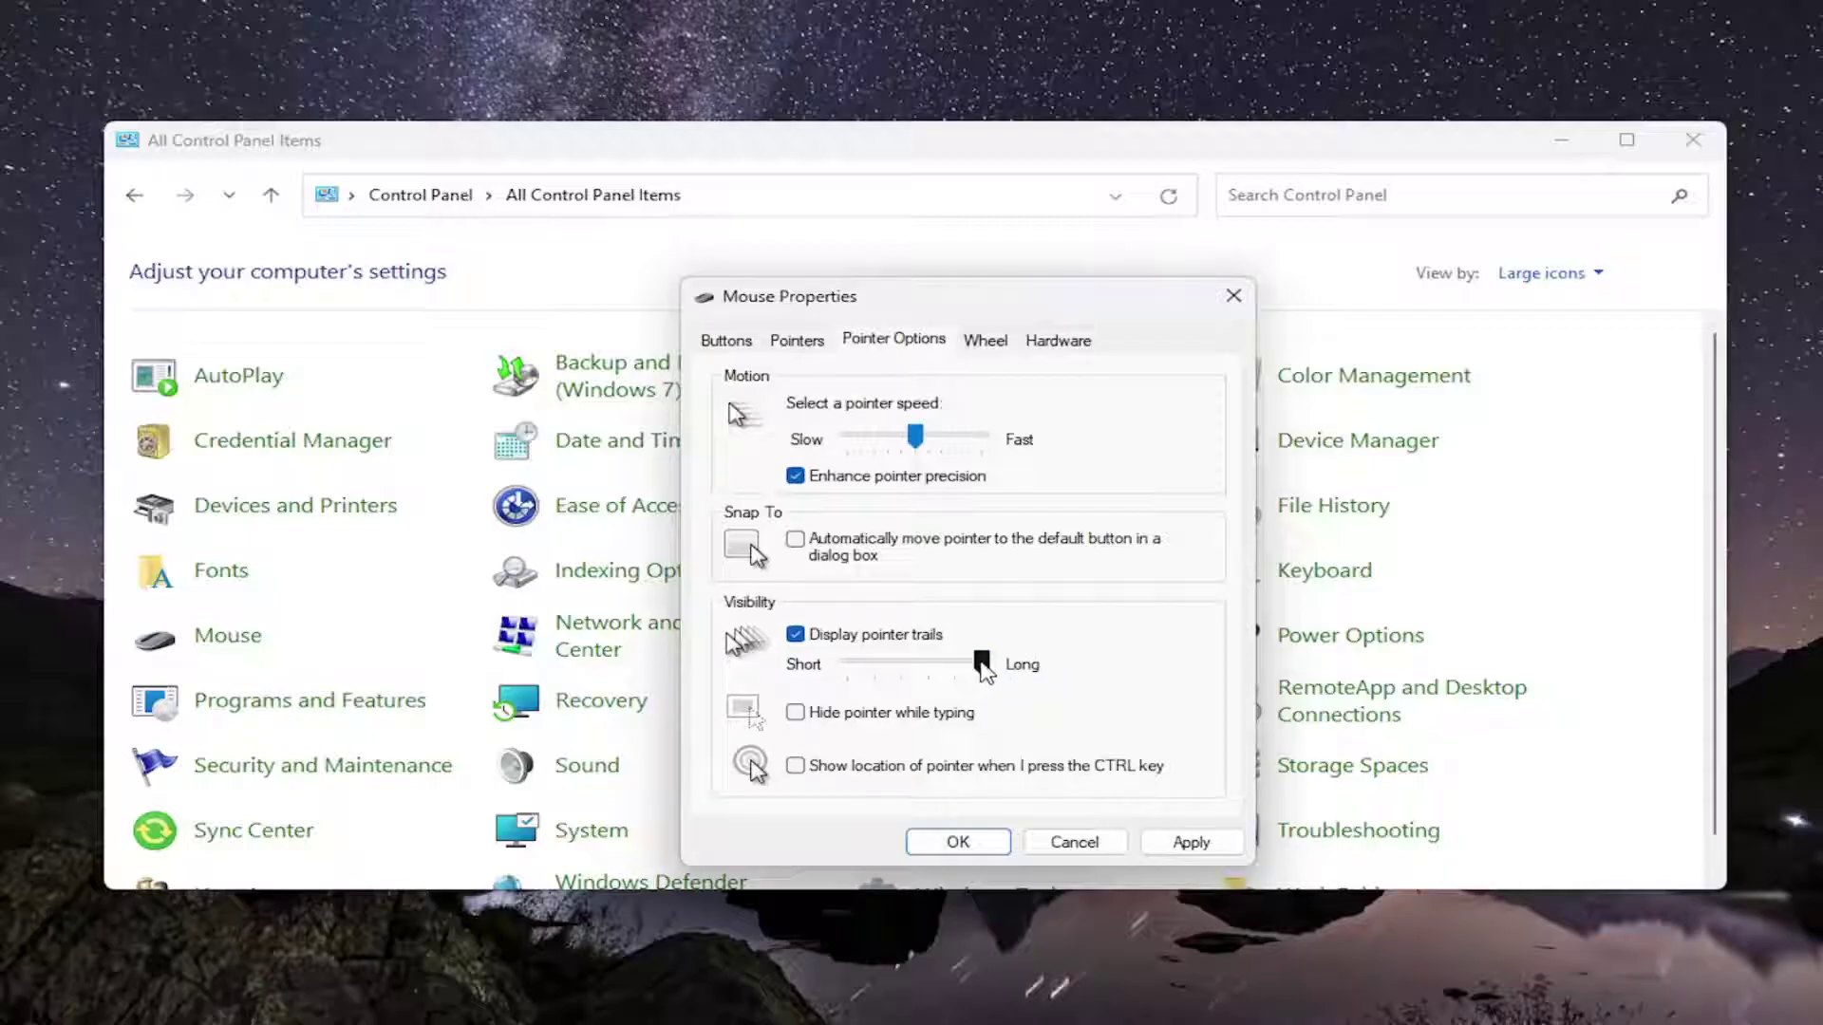
drag(981, 664, 847, 664)
- Turn off pointer trails, re-enable hiding the pointer while typing, then apply the mouse settings and close Control Panel
click(797, 636)
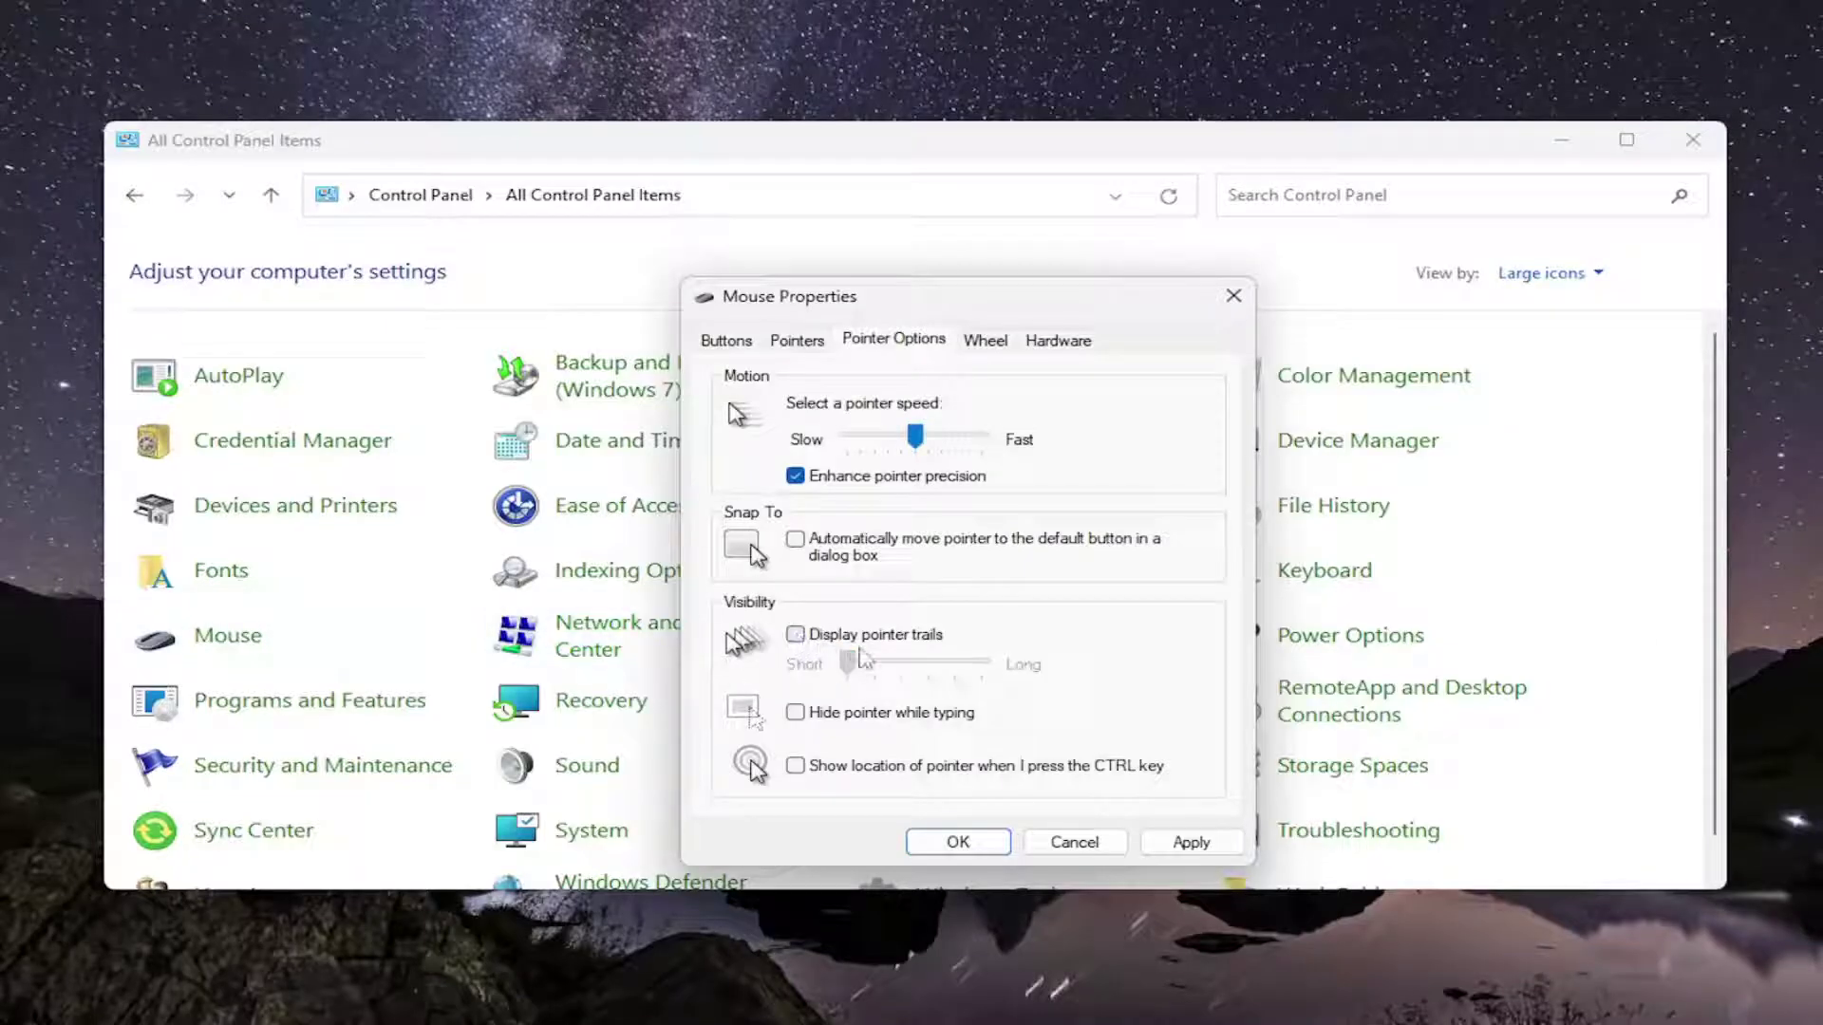
click(795, 713)
click(1191, 842)
click(958, 843)
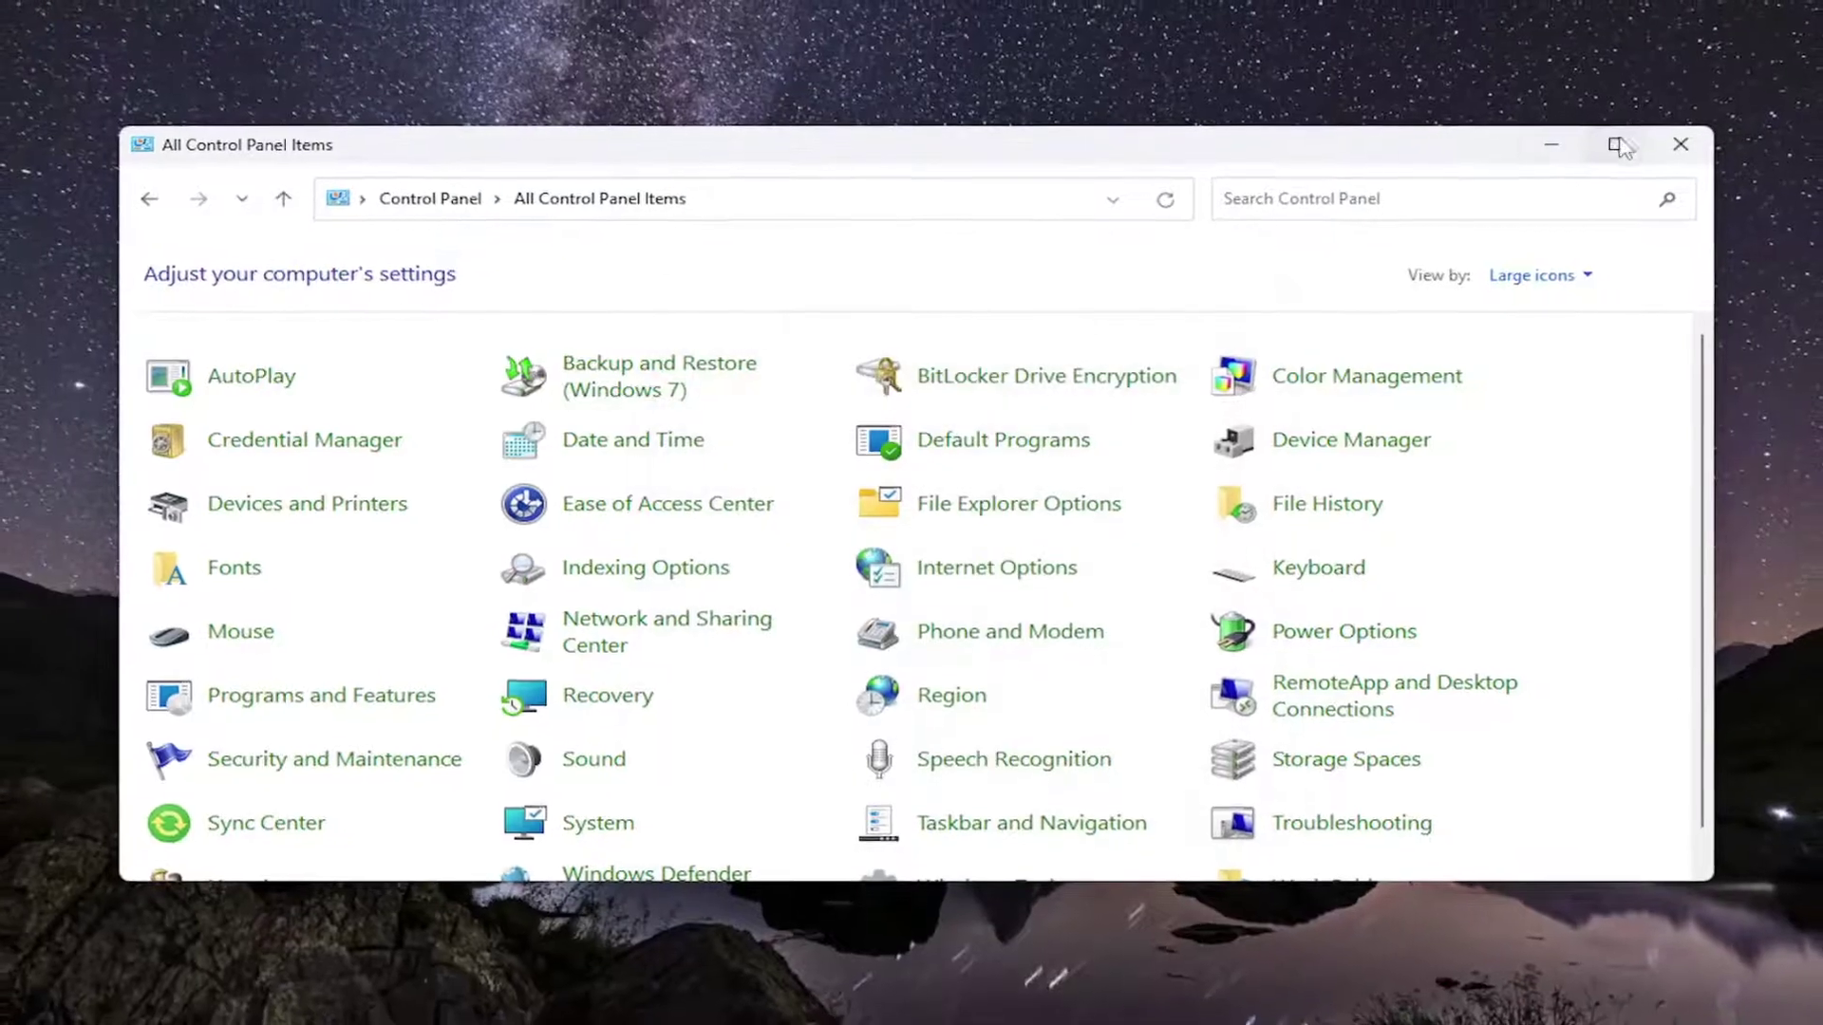
click(1680, 144)
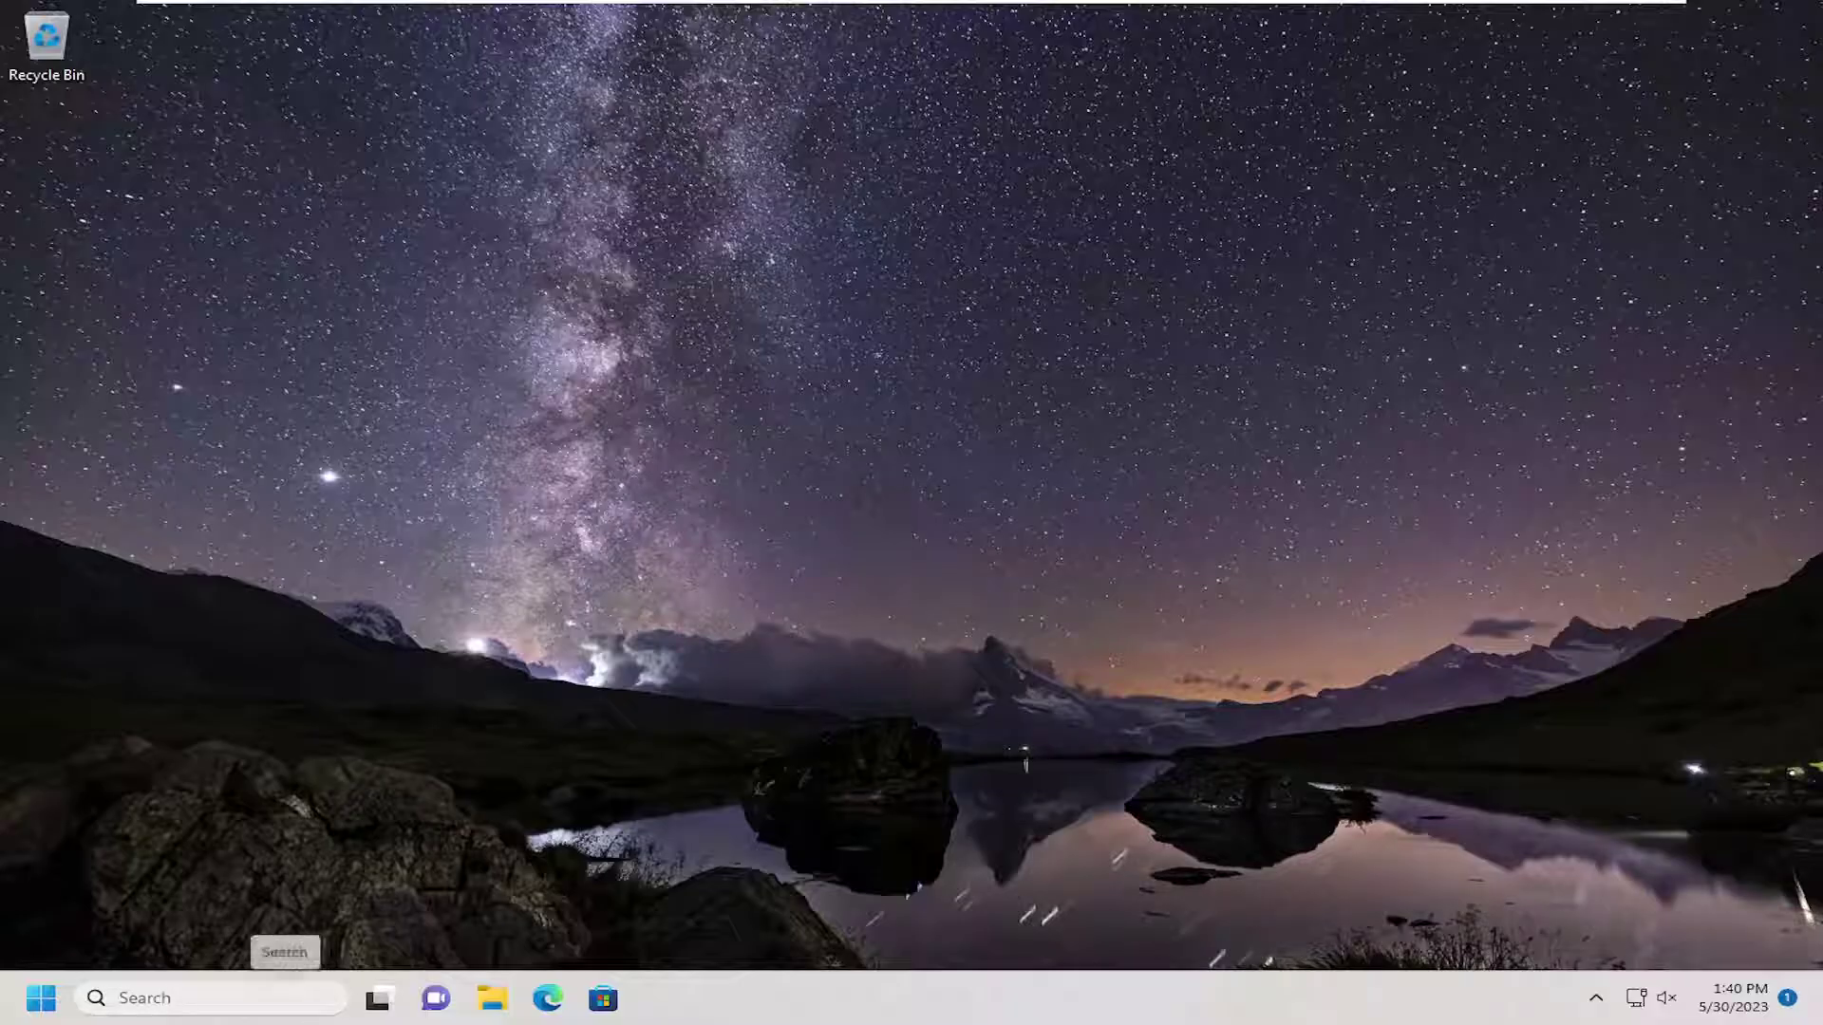
- Search for cmd and open Command Prompt as administrator, allowing it to make changes to the device
click(136, 999)
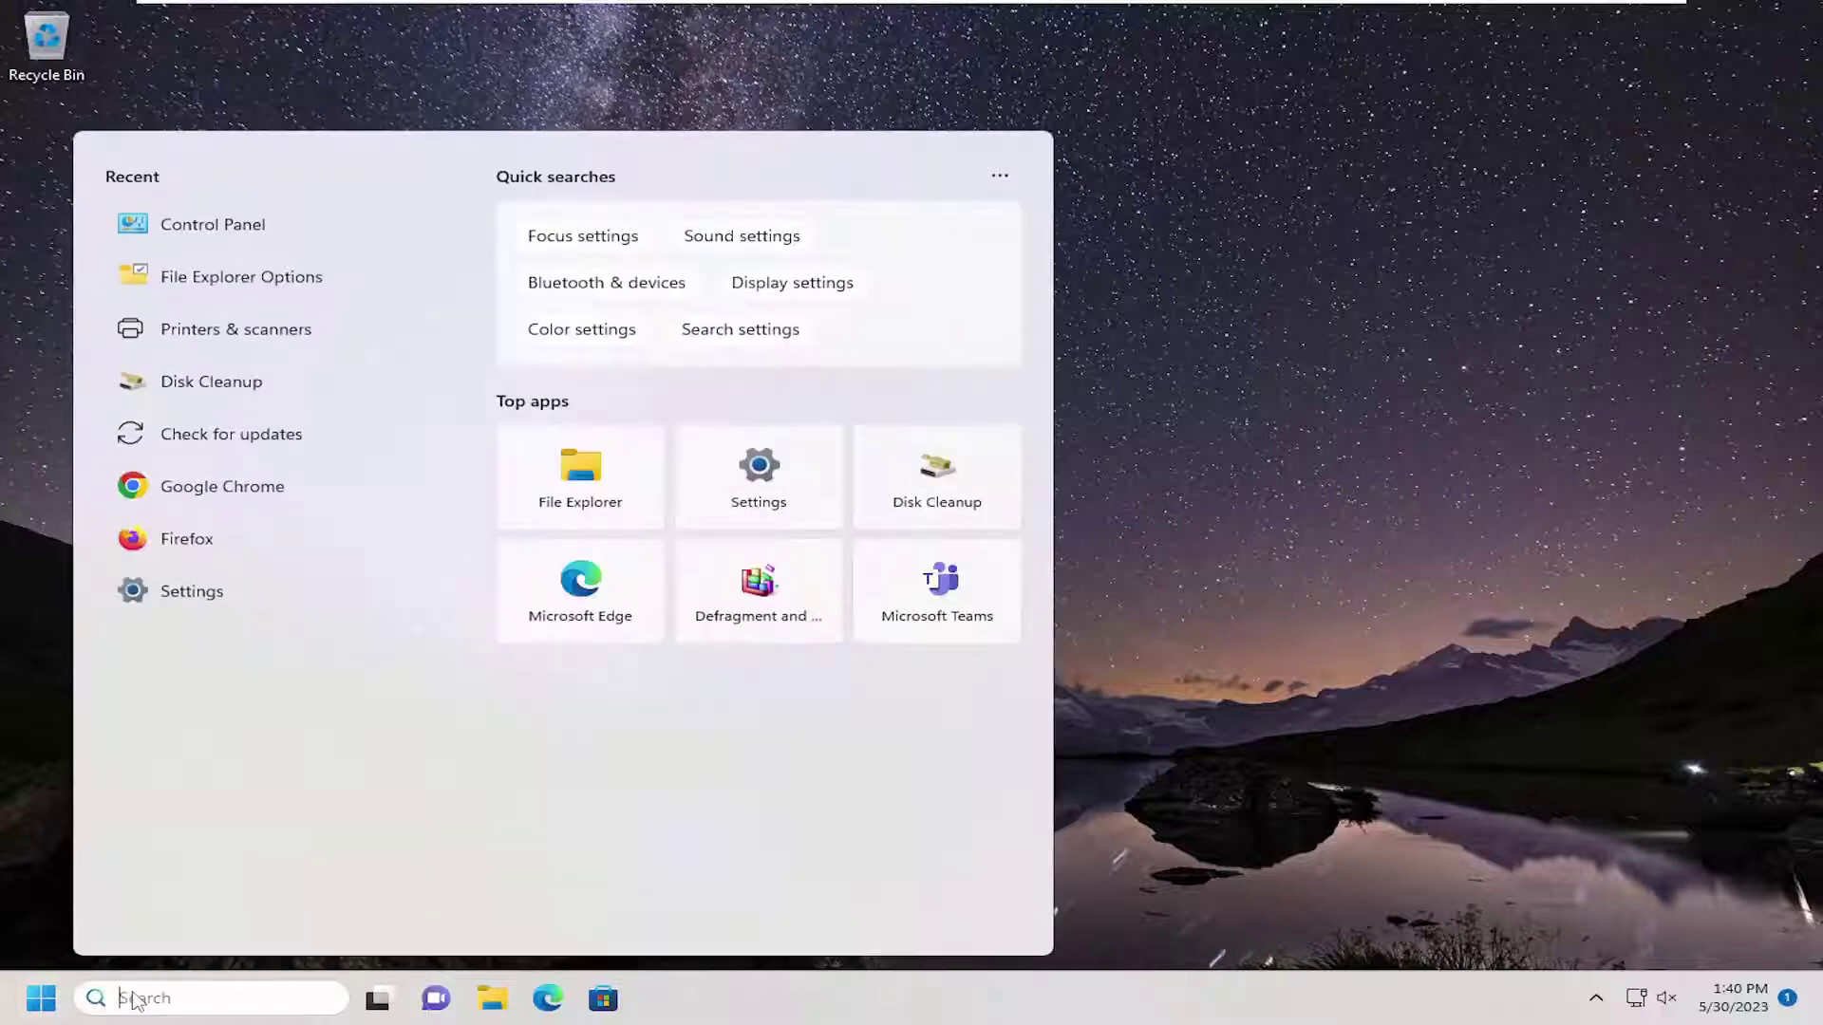
text(cmd)
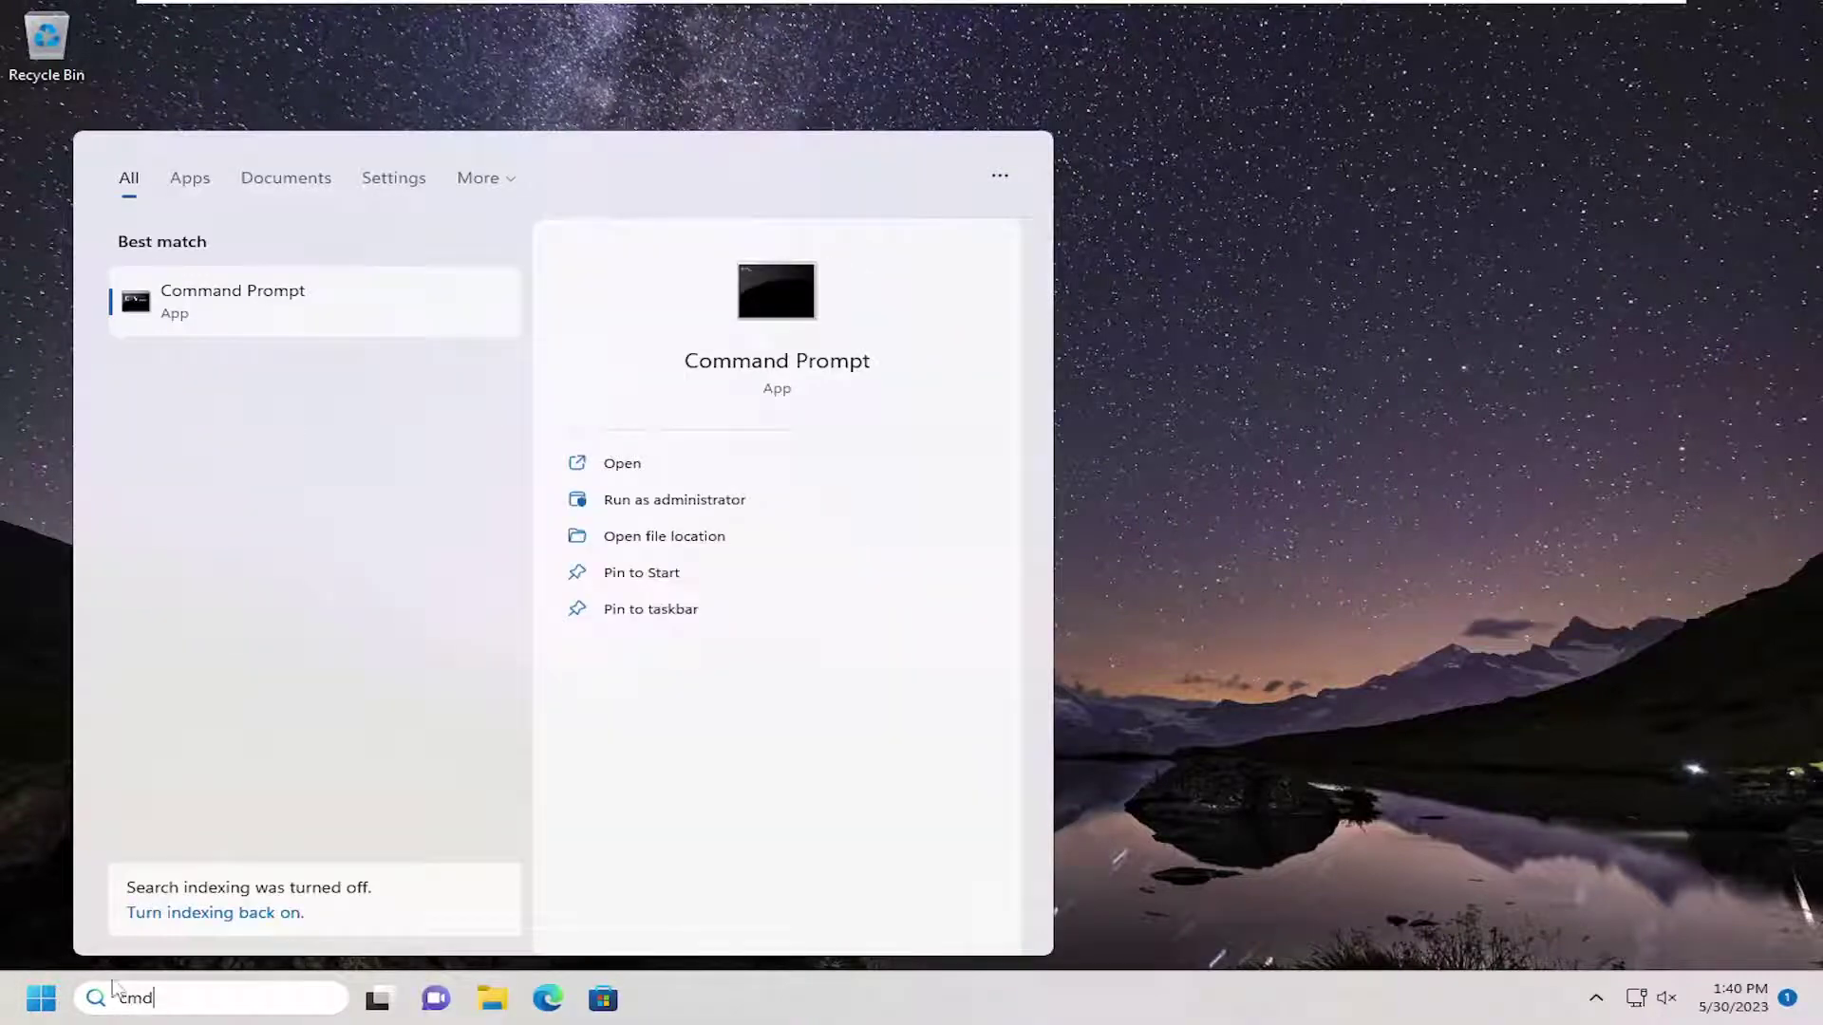
right_click(221, 303)
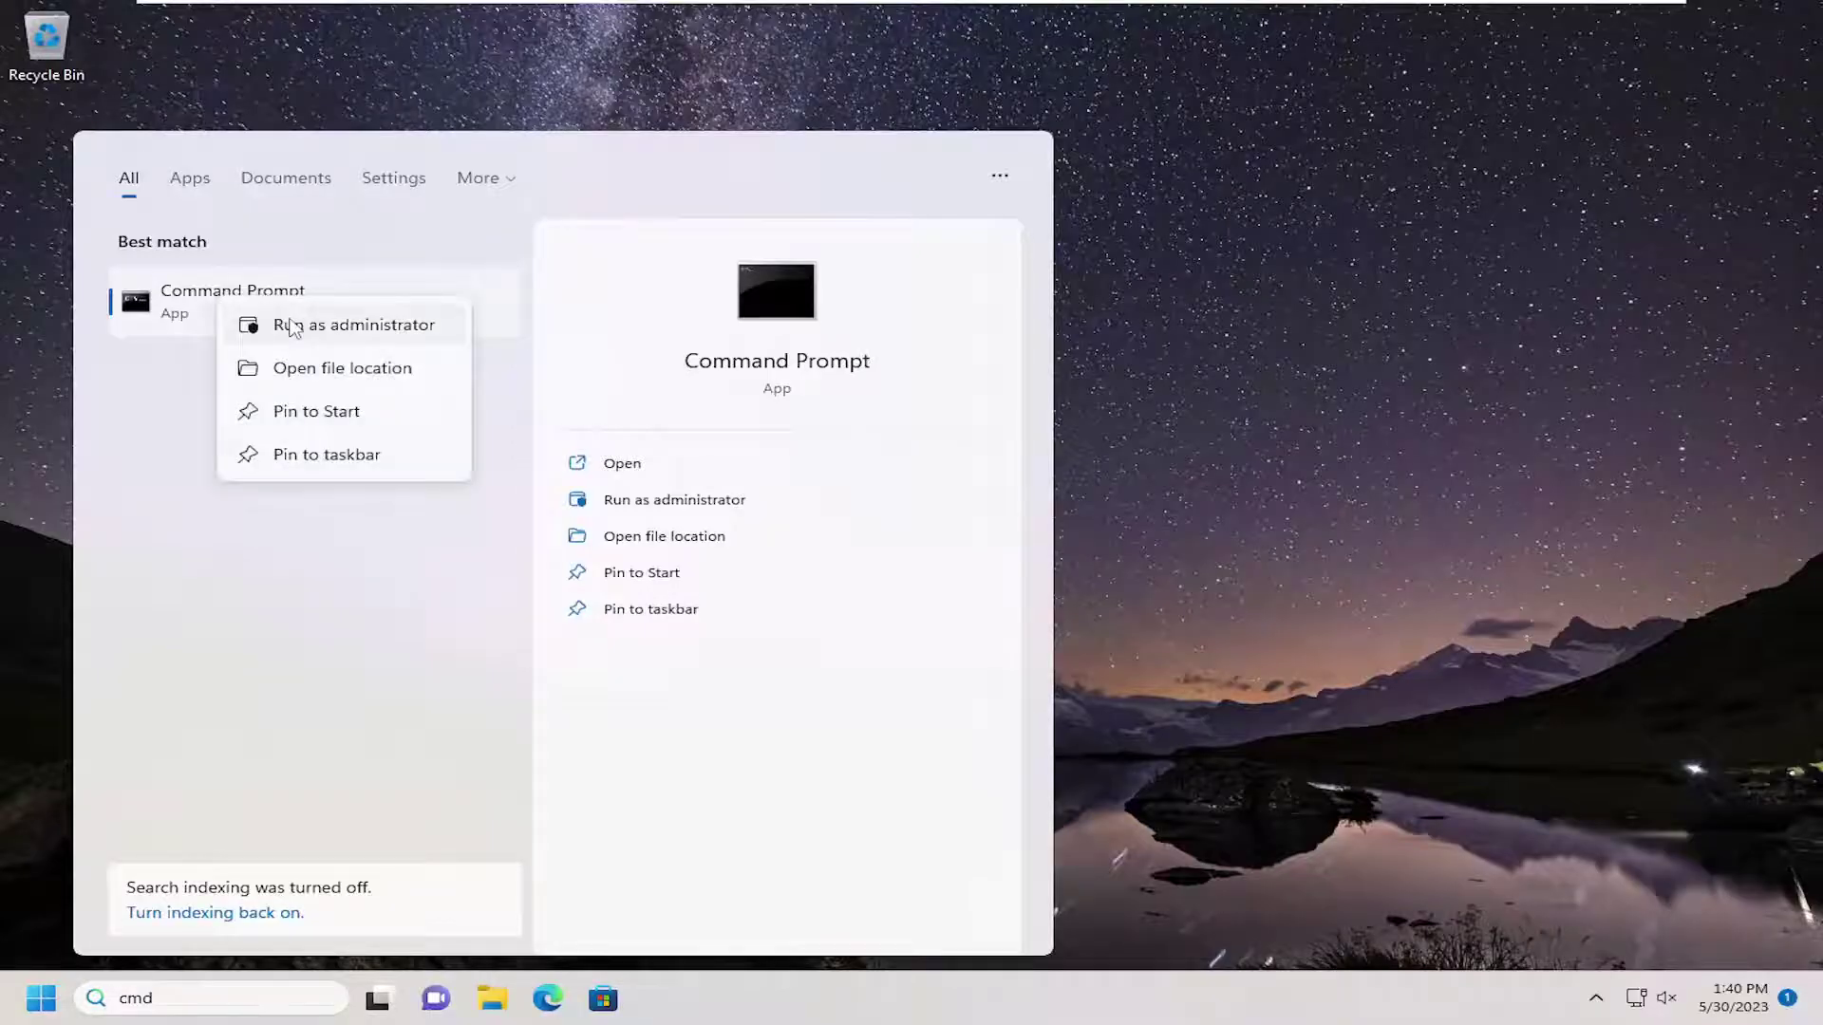
click(289, 328)
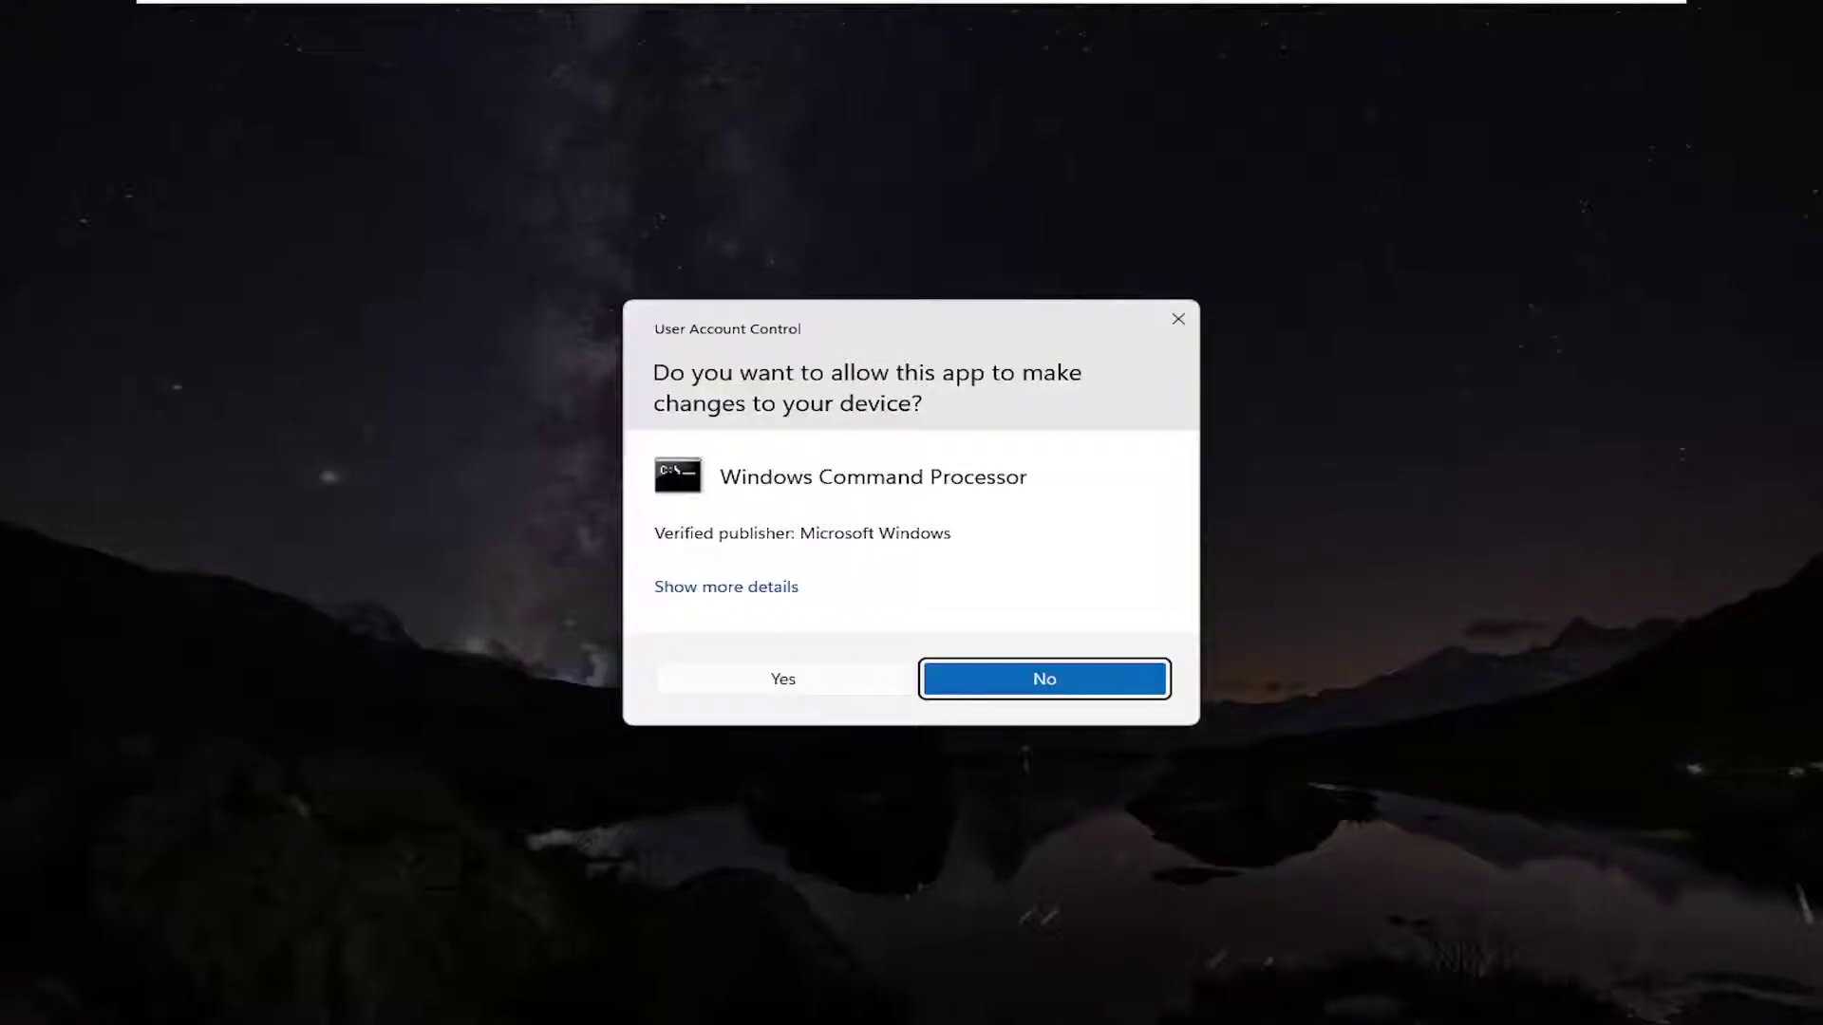
click(777, 678)
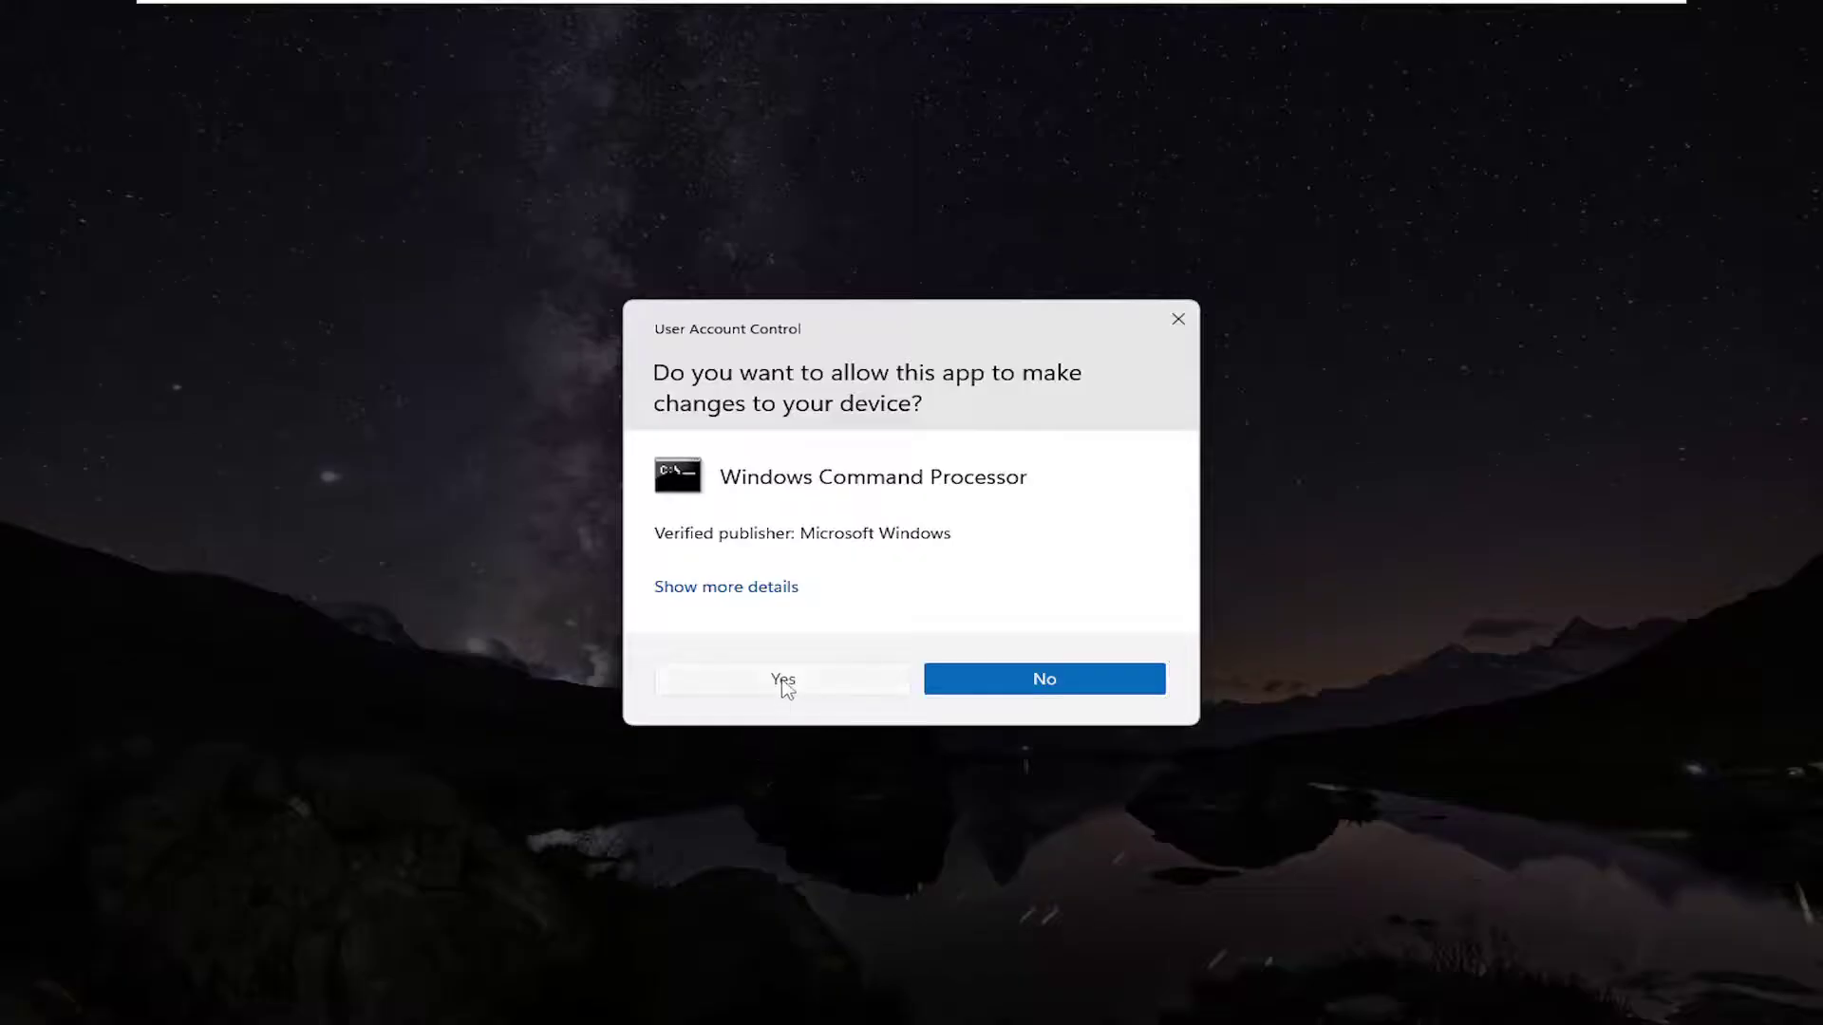
drag(820, 225, 895, 189)
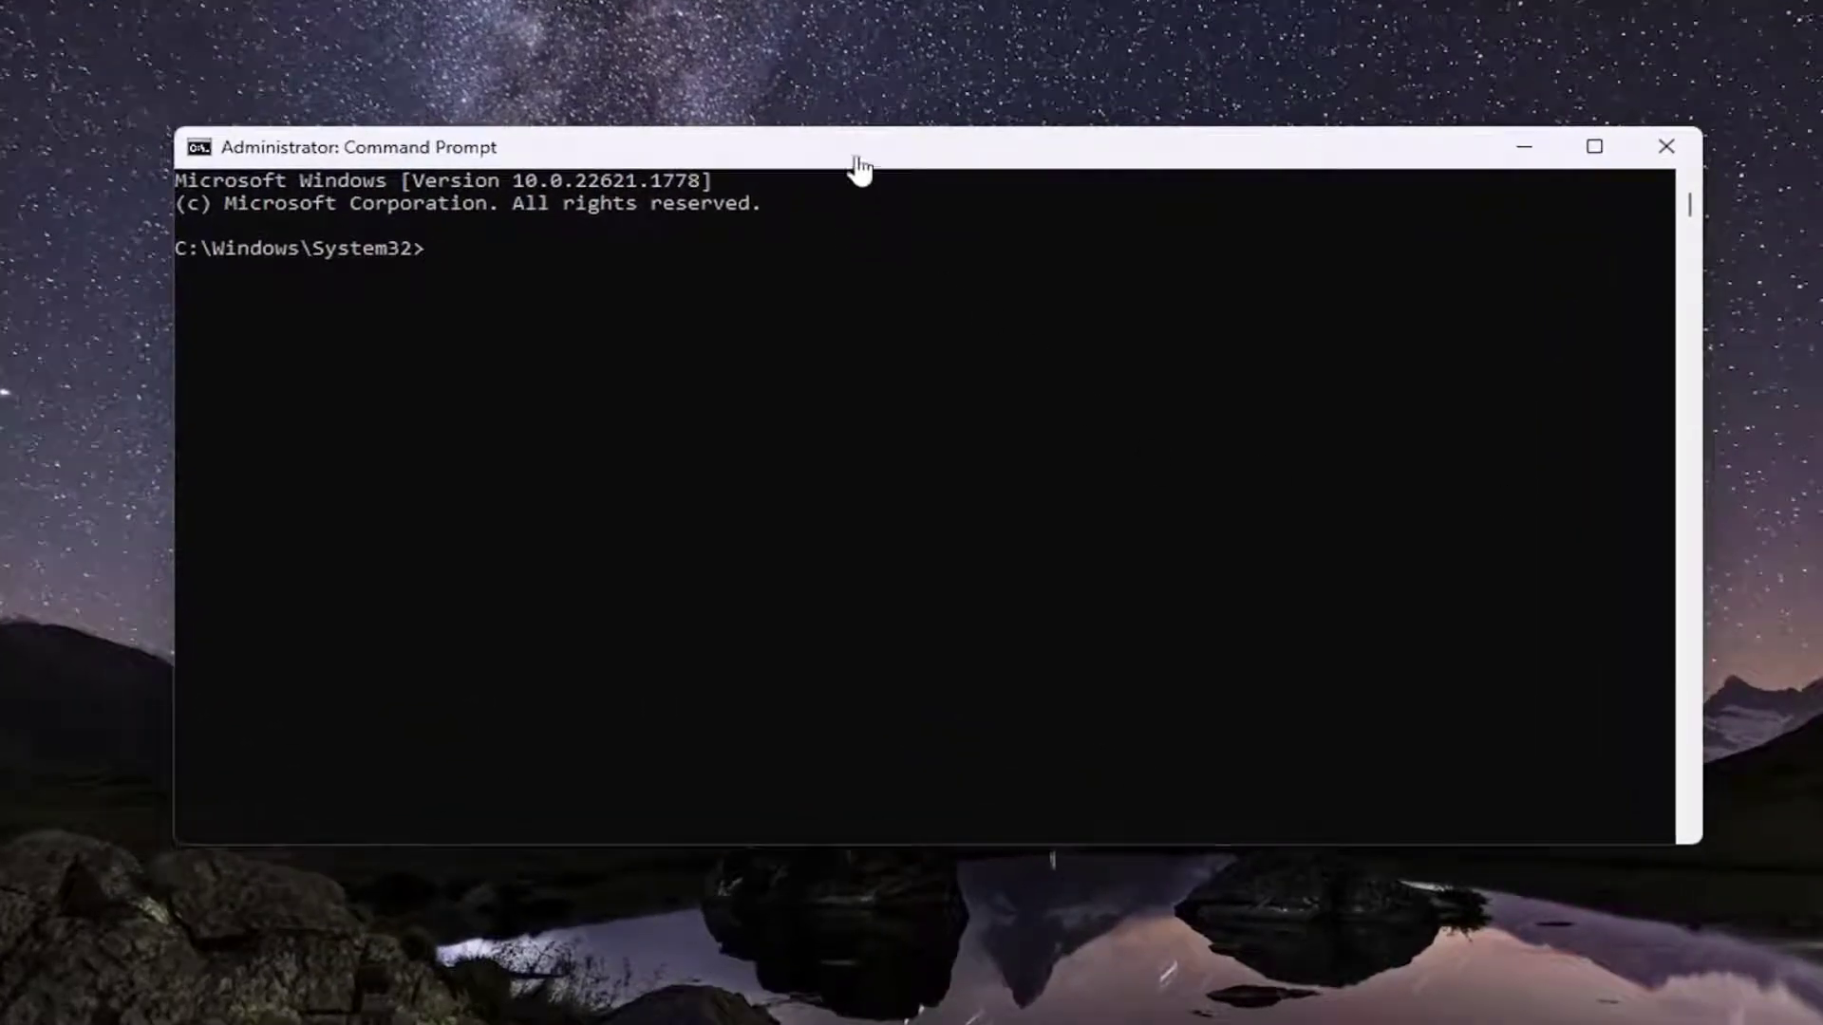
- Run the system image repair command Dism.exe /online /Cleanup-Image /RestoreHealth
right_click(921, 155)
mouse_move(1012, 380)
click(1238, 429)
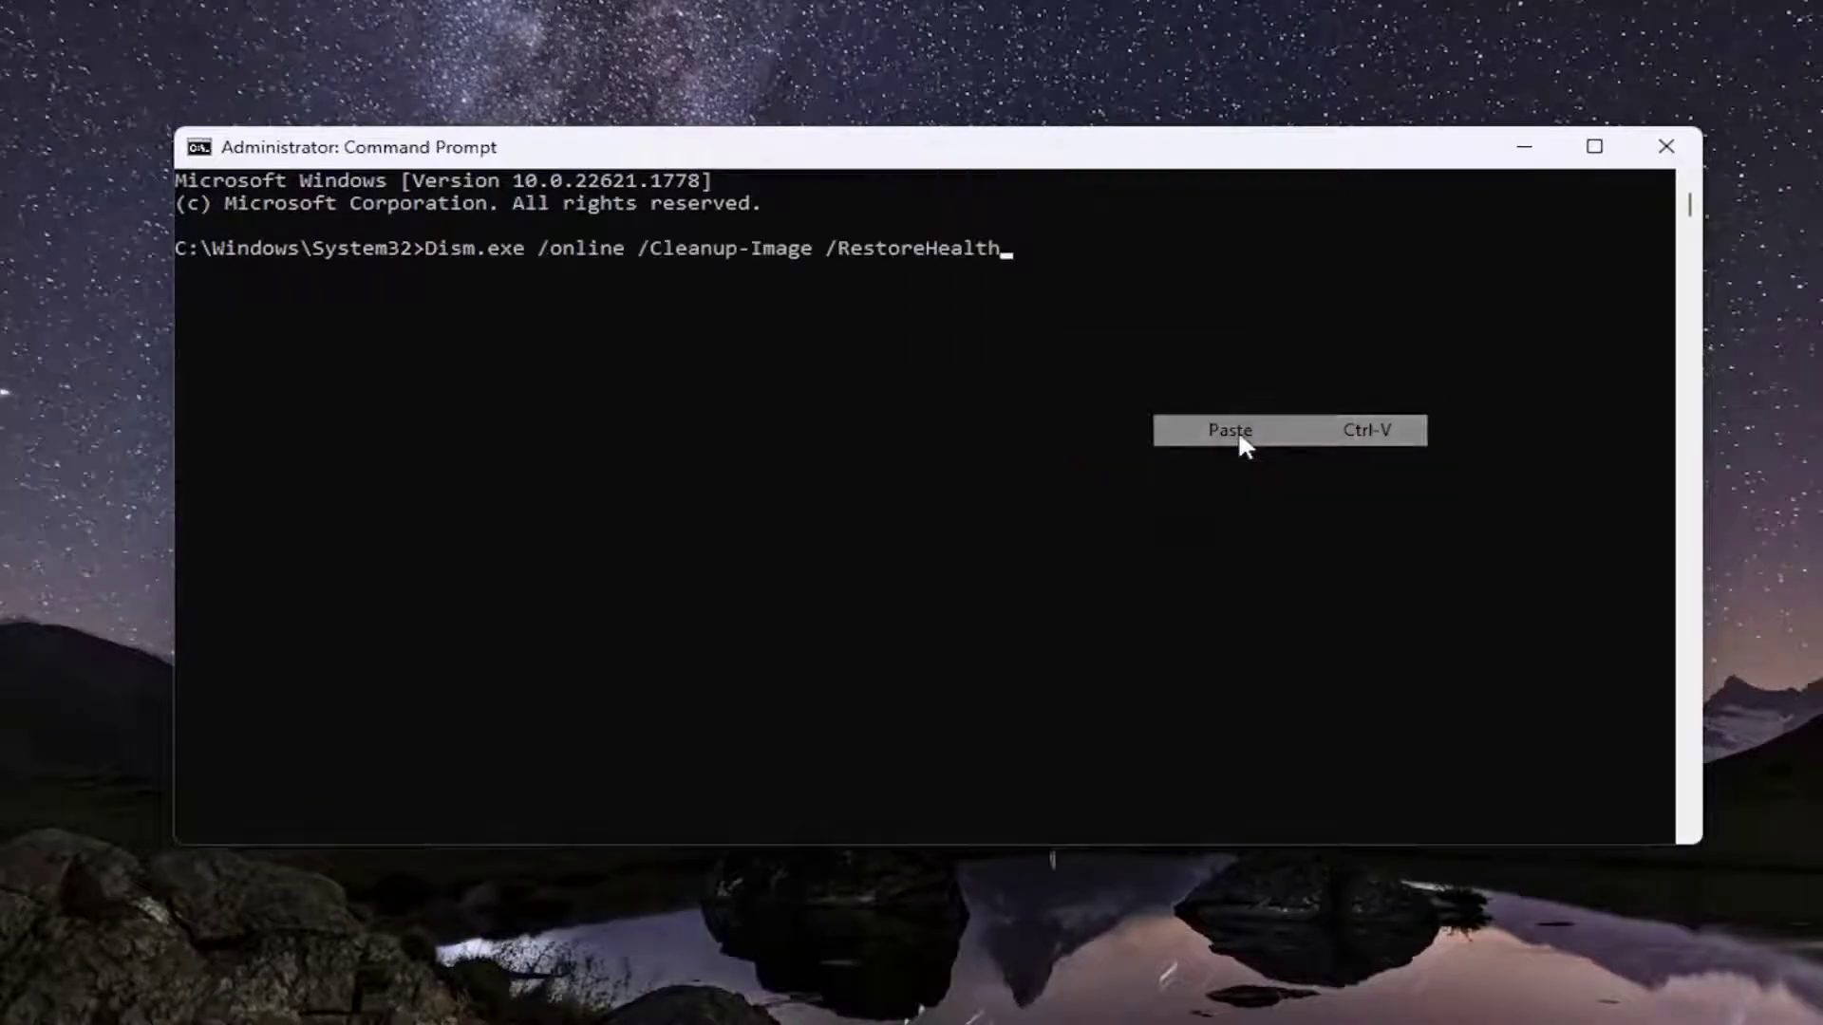
key(Return)
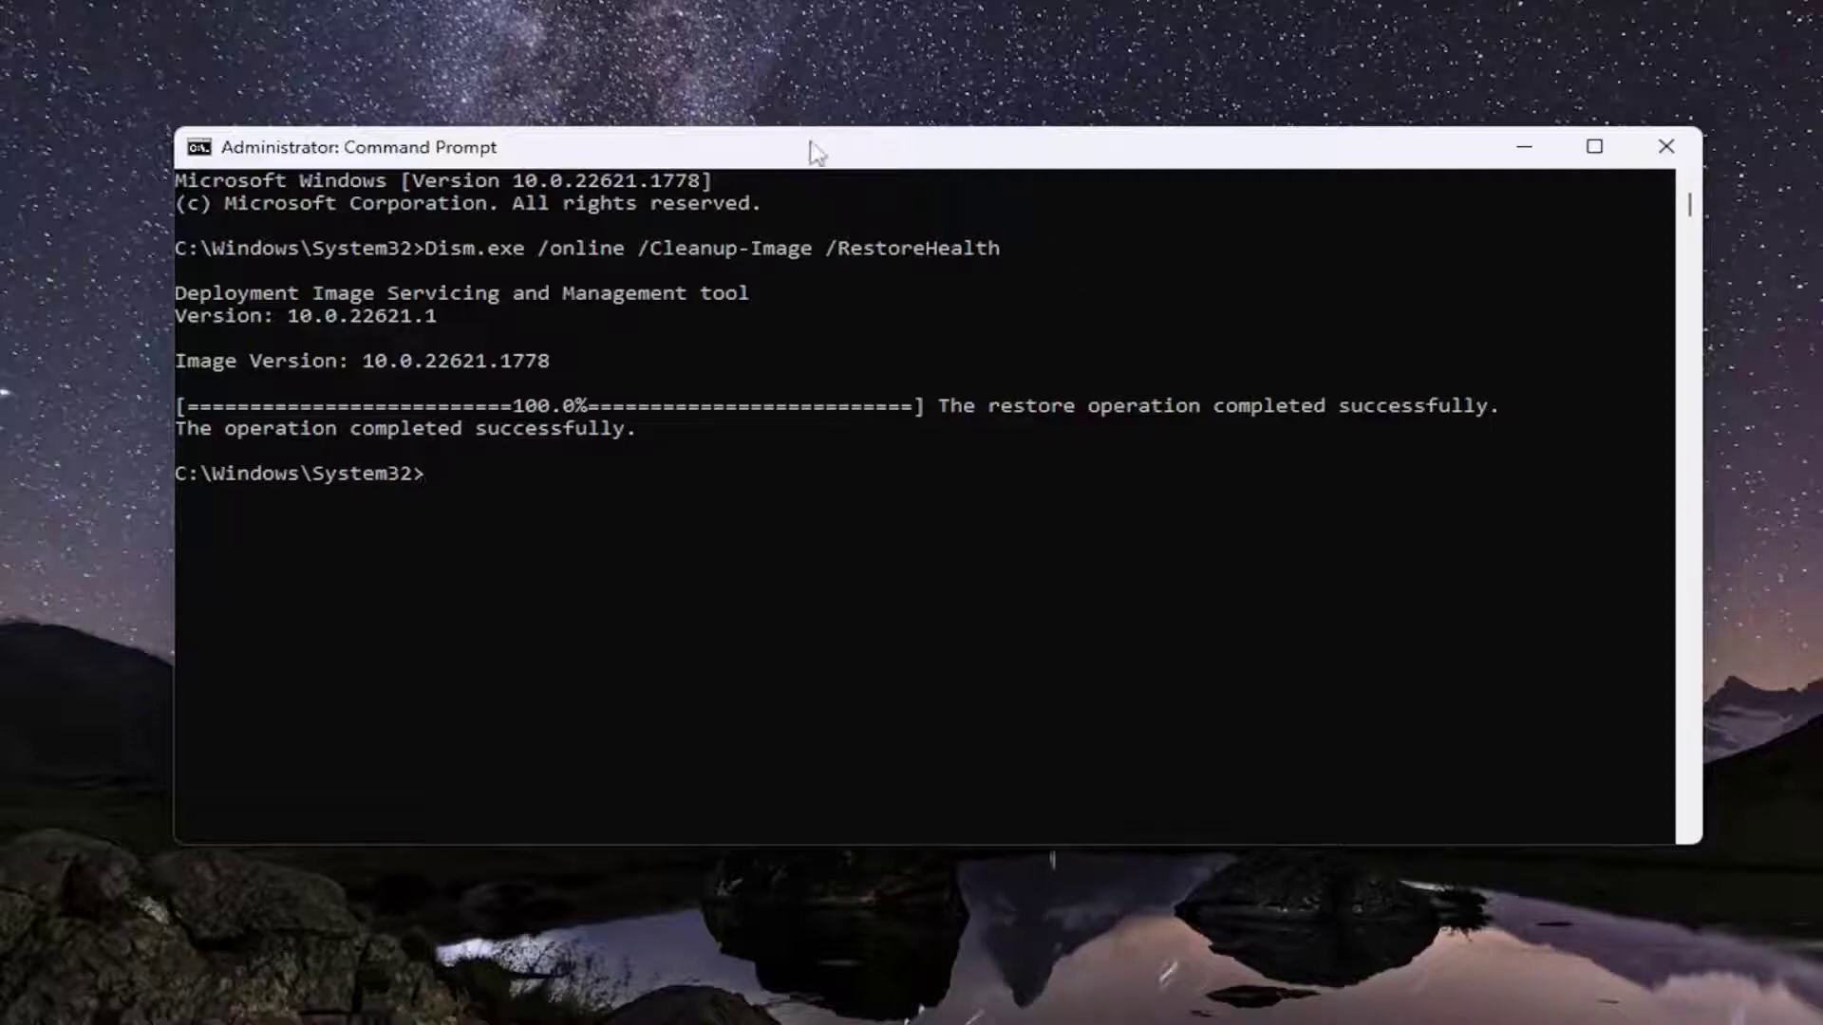
- Run the system file check with the command sfc /scannow
right_click(907, 155)
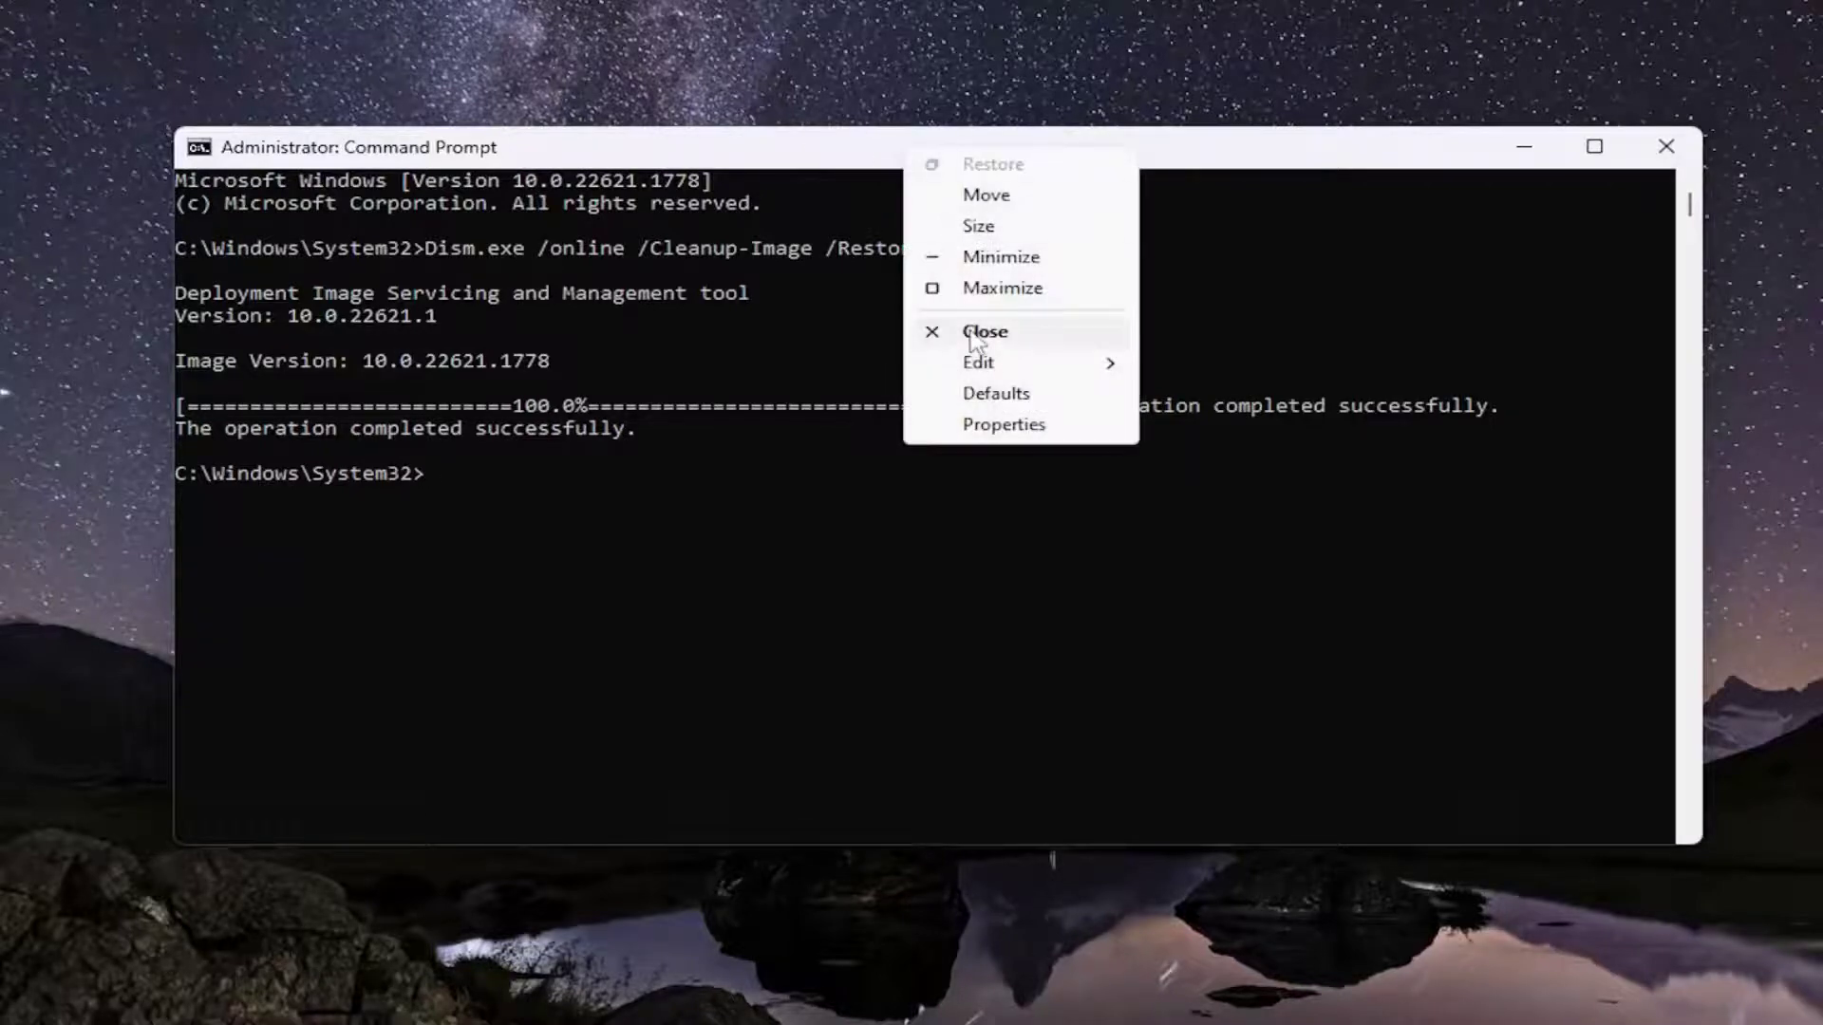
mouse_move(978, 365)
click(1171, 420)
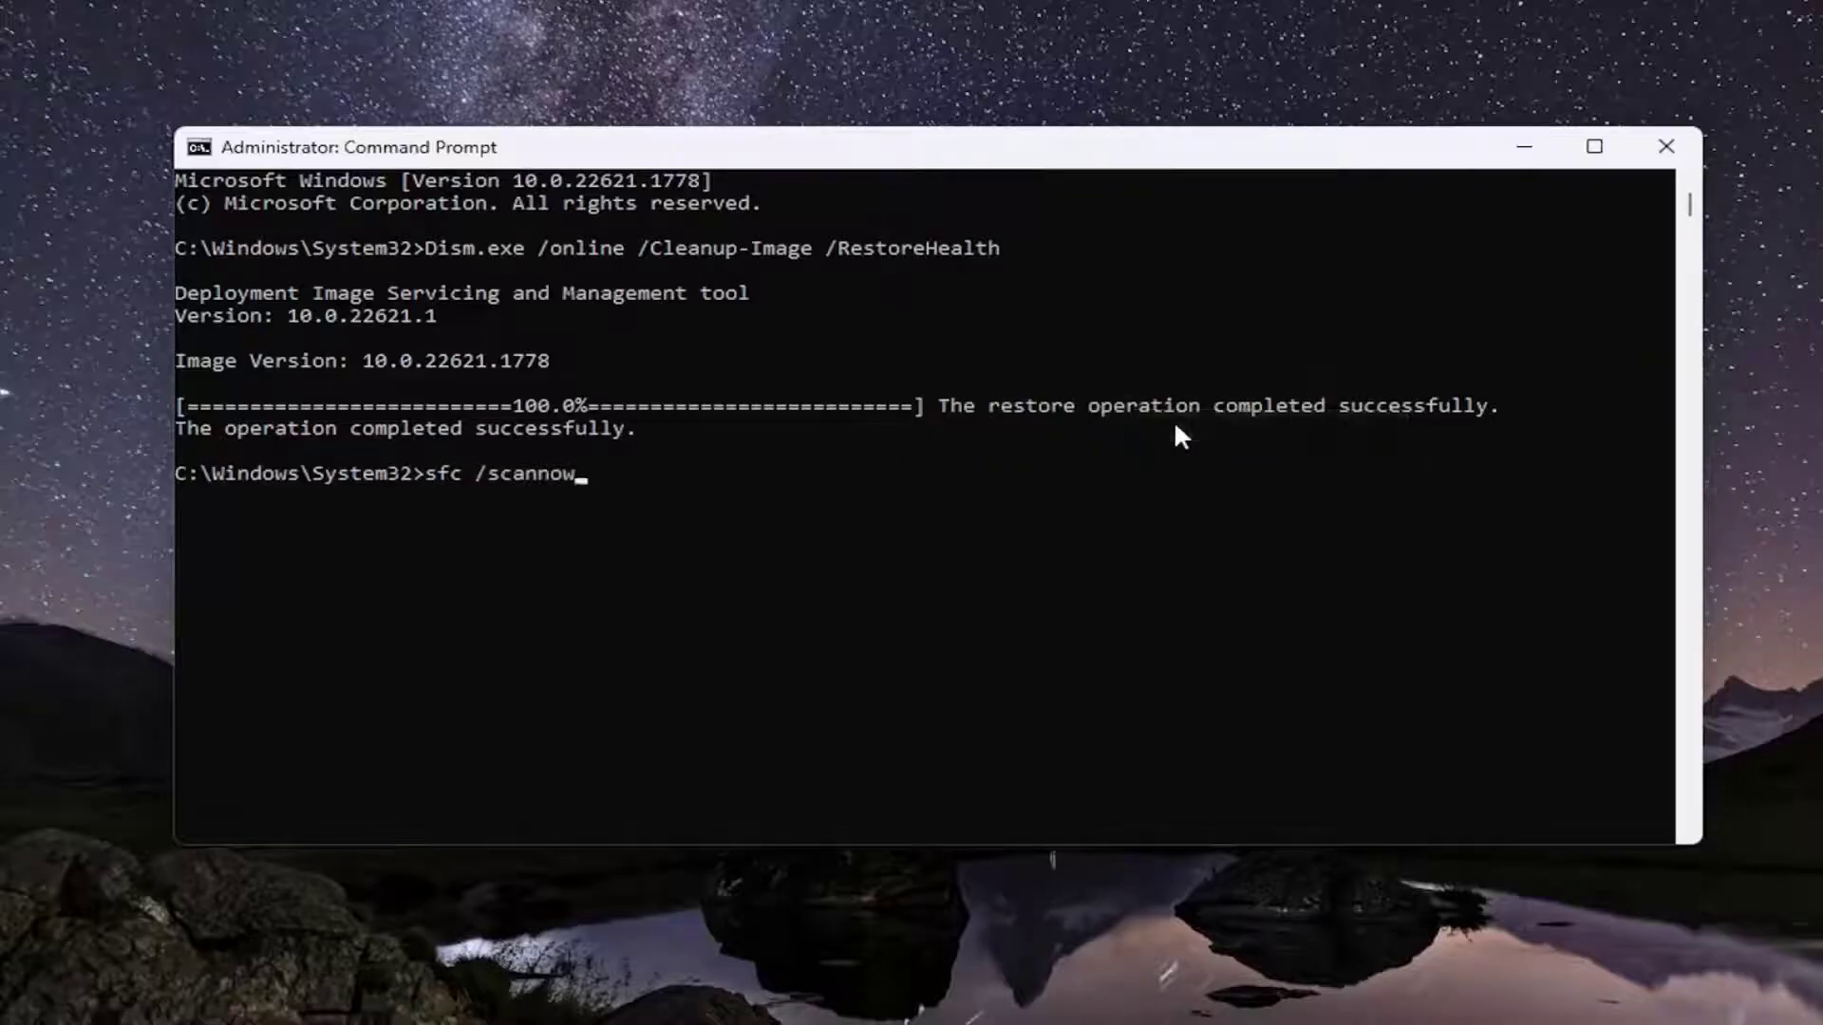
key(Return)
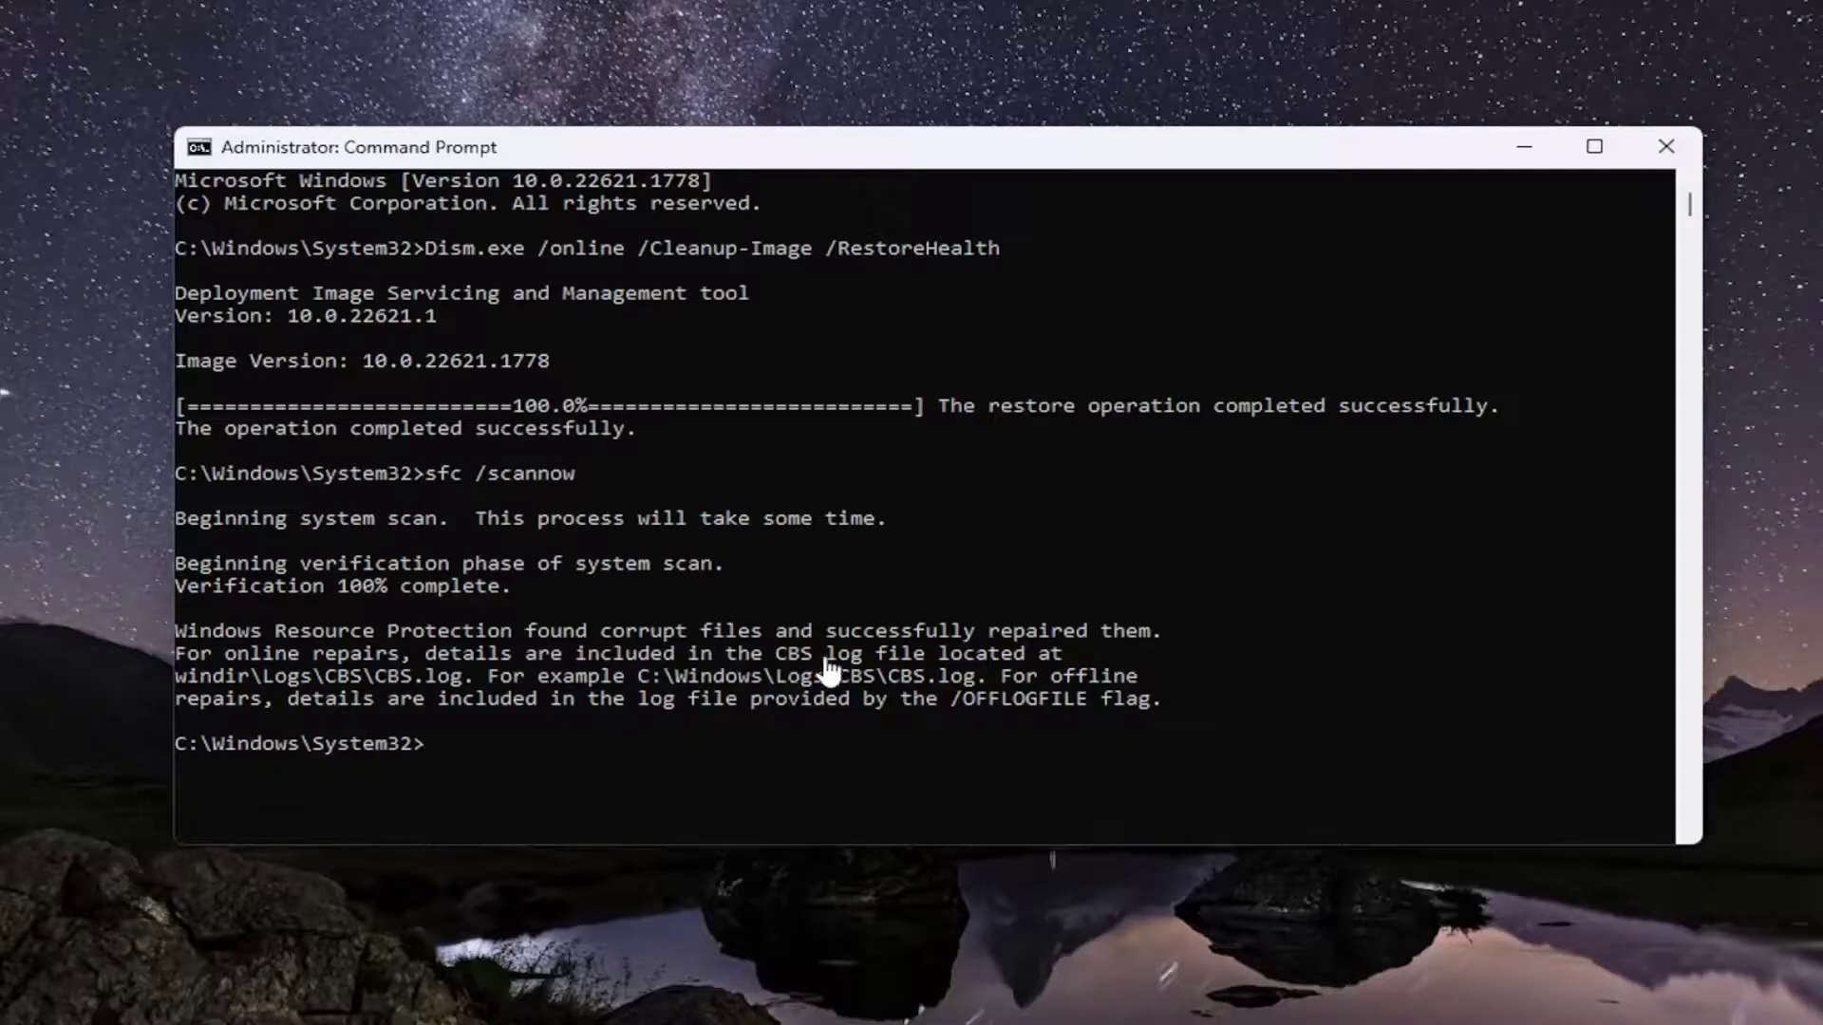
- Close Command Prompt and restart the computer
click(1609, 163)
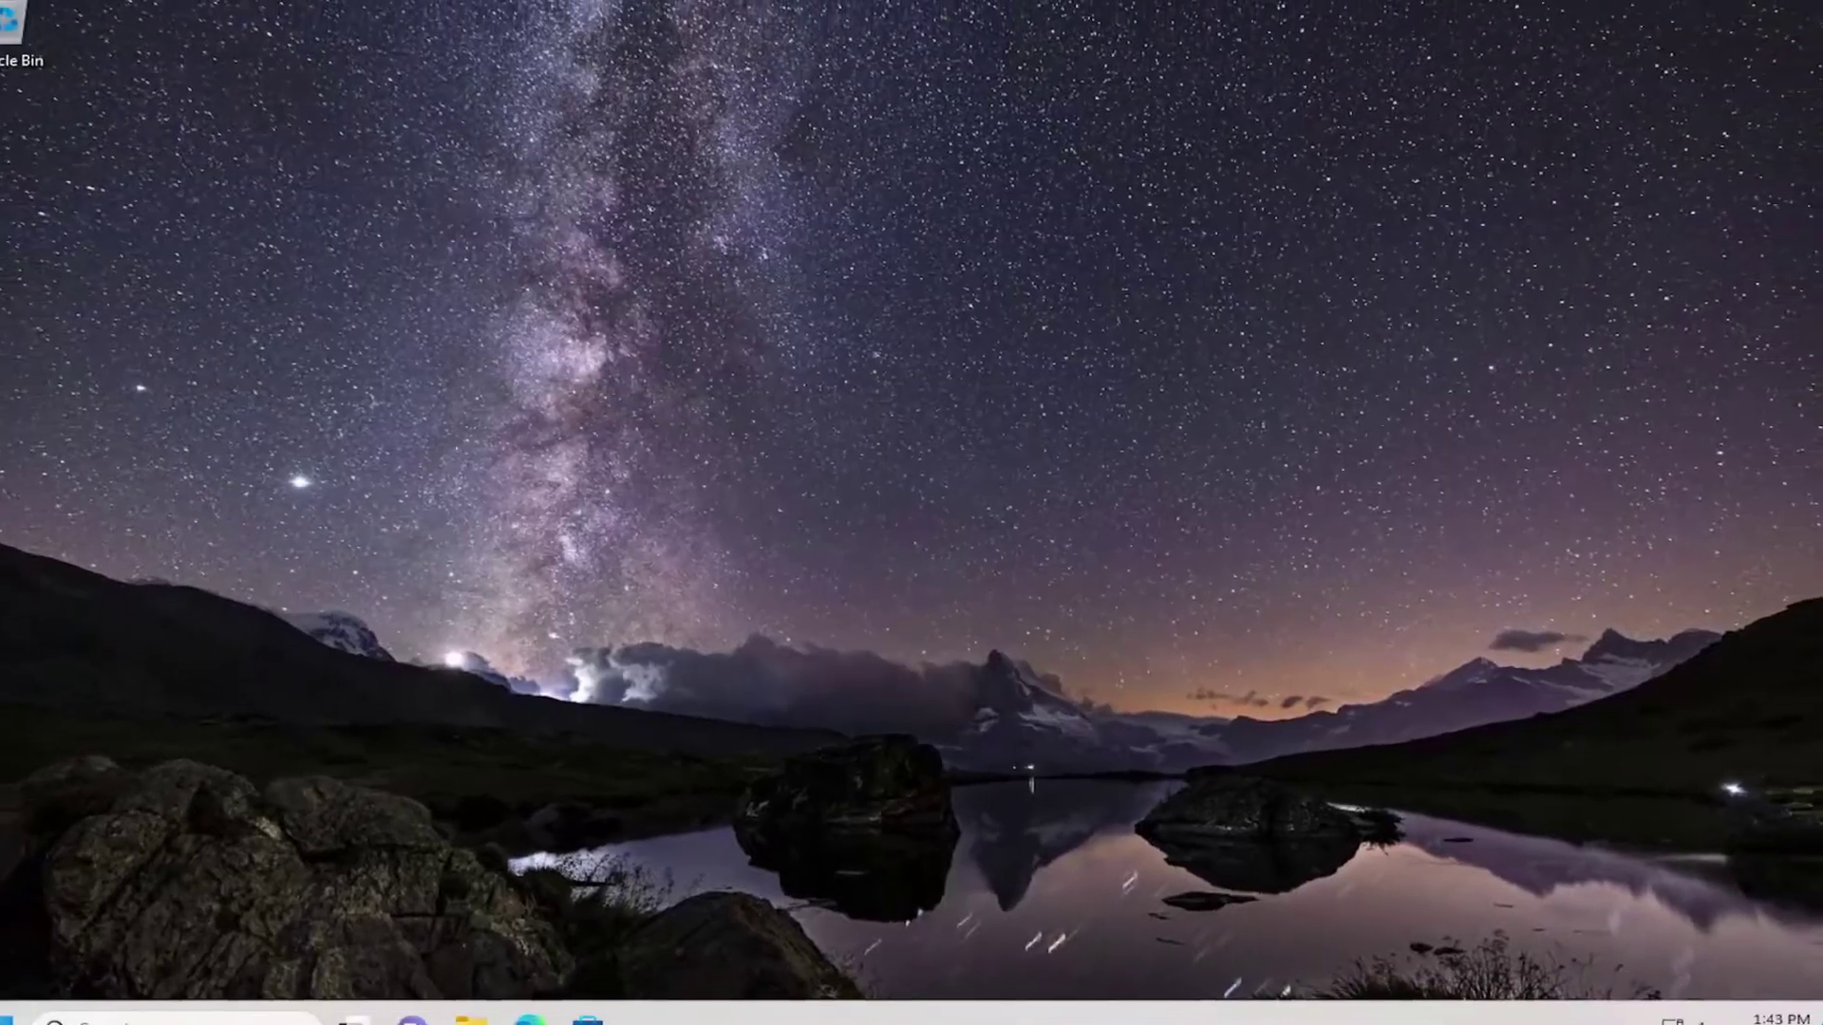
right_click(40, 998)
mouse_move(142, 899)
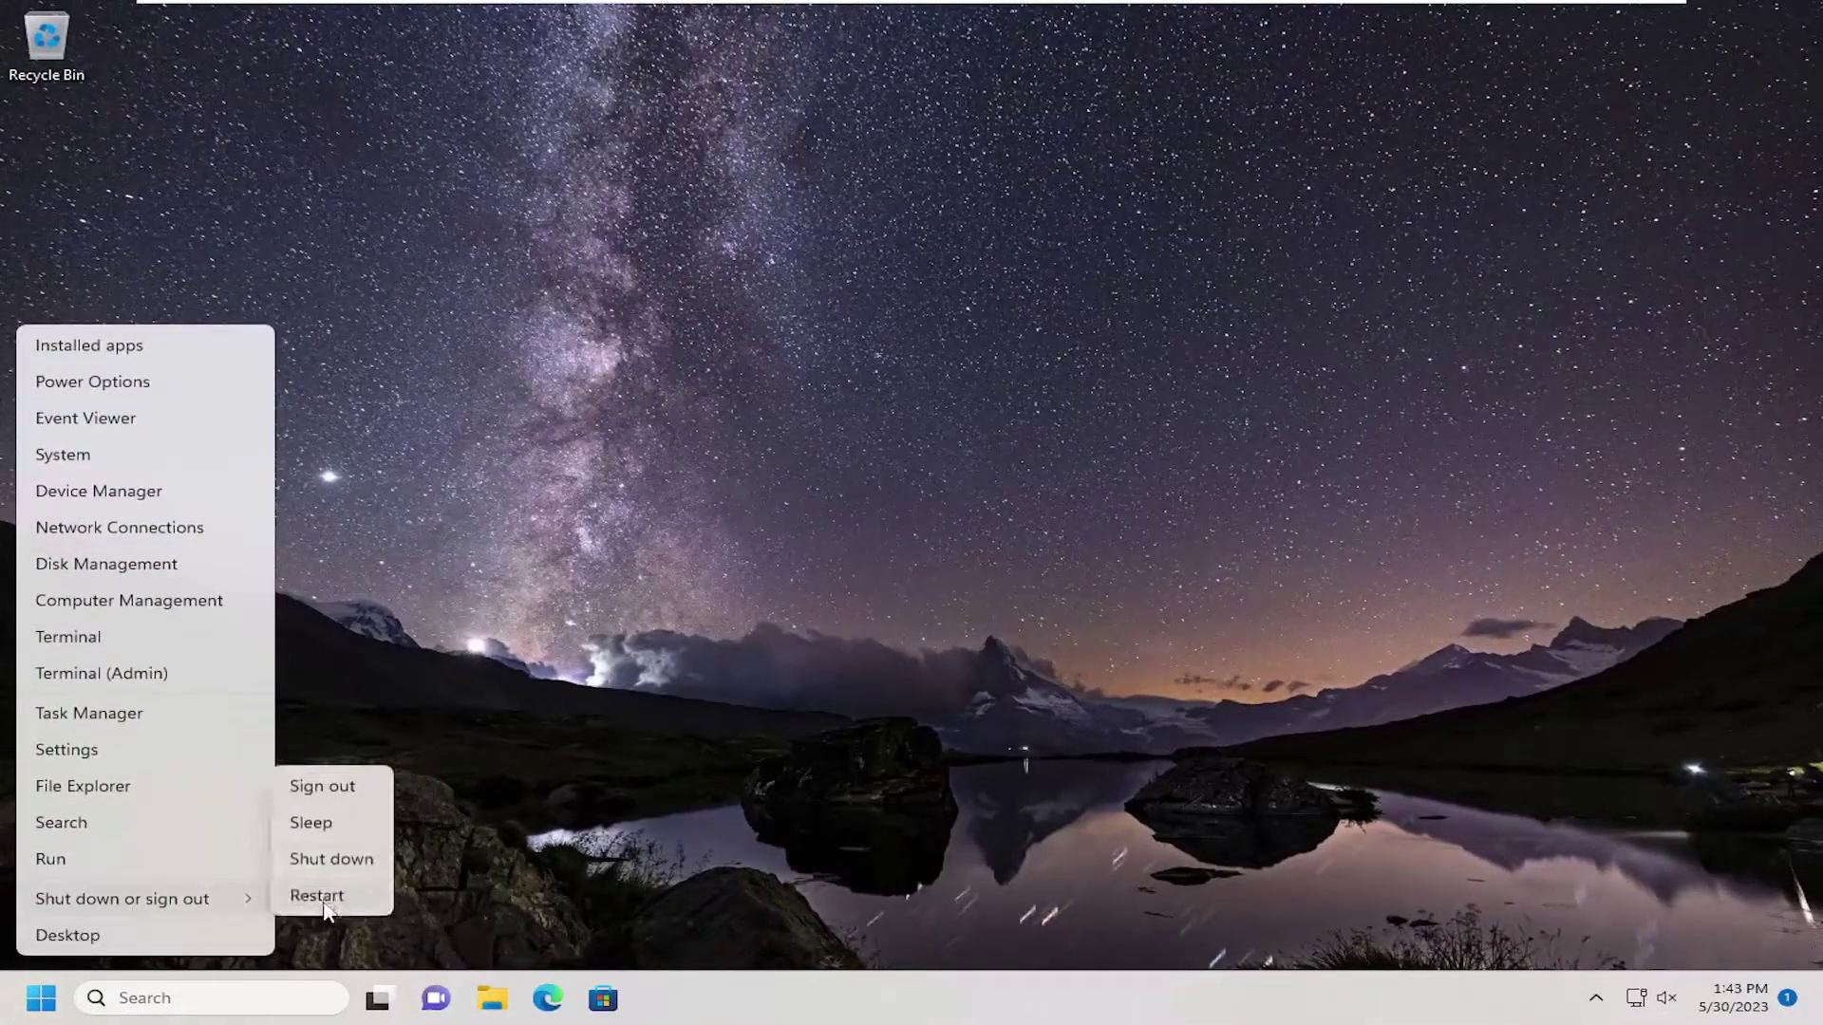
click(323, 894)
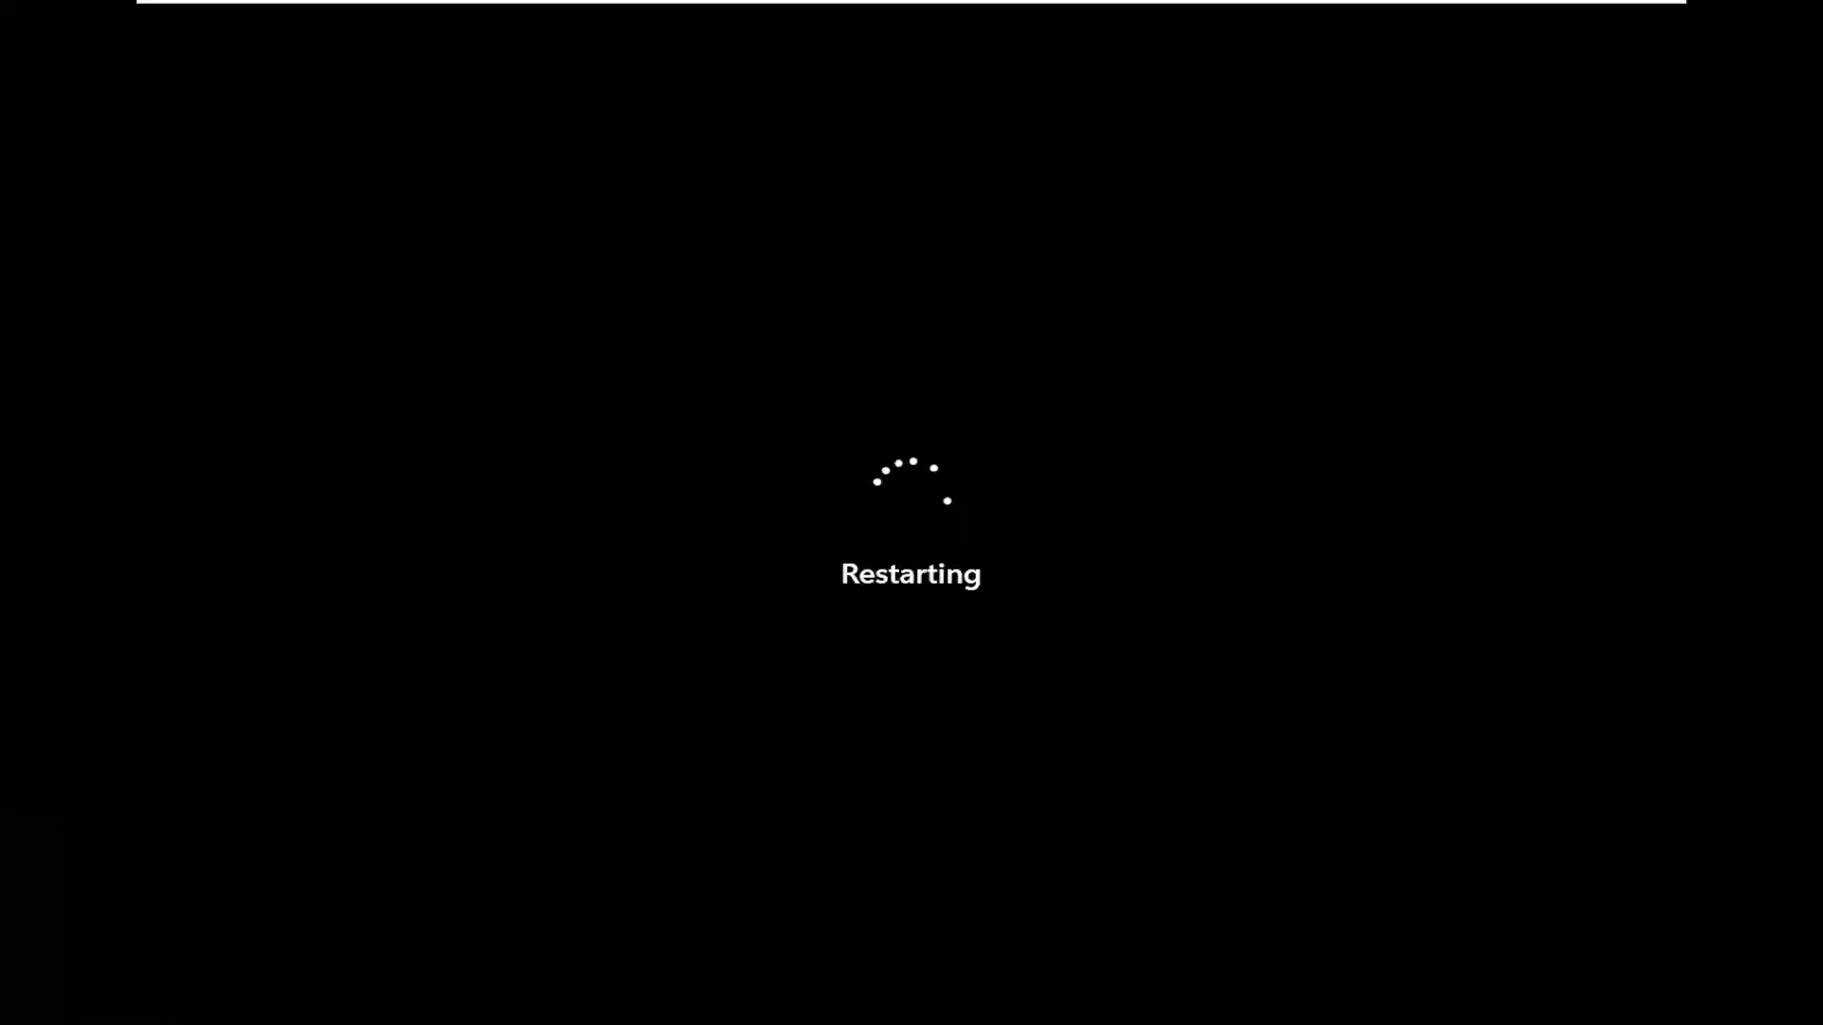